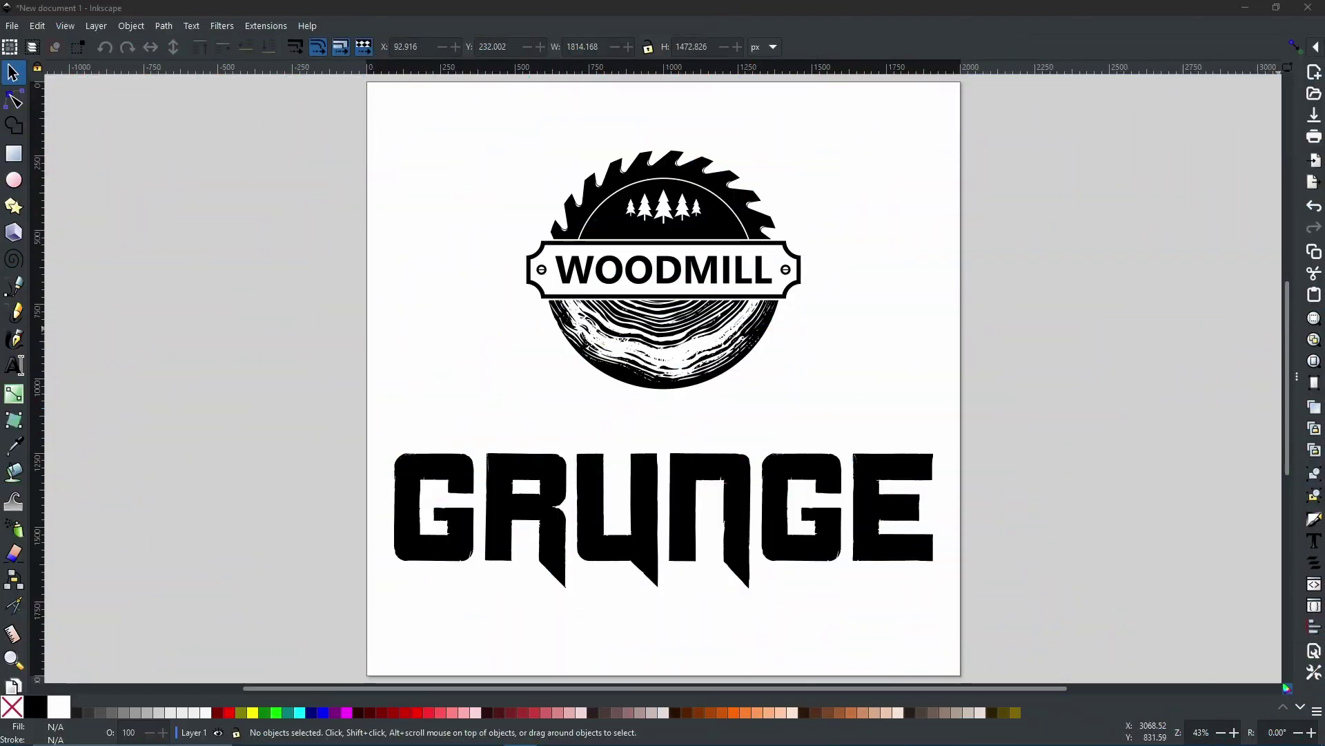
- Stamp rotated copies of the tooth triangle around the blade to form the saw teeth
left_click(447, 472)
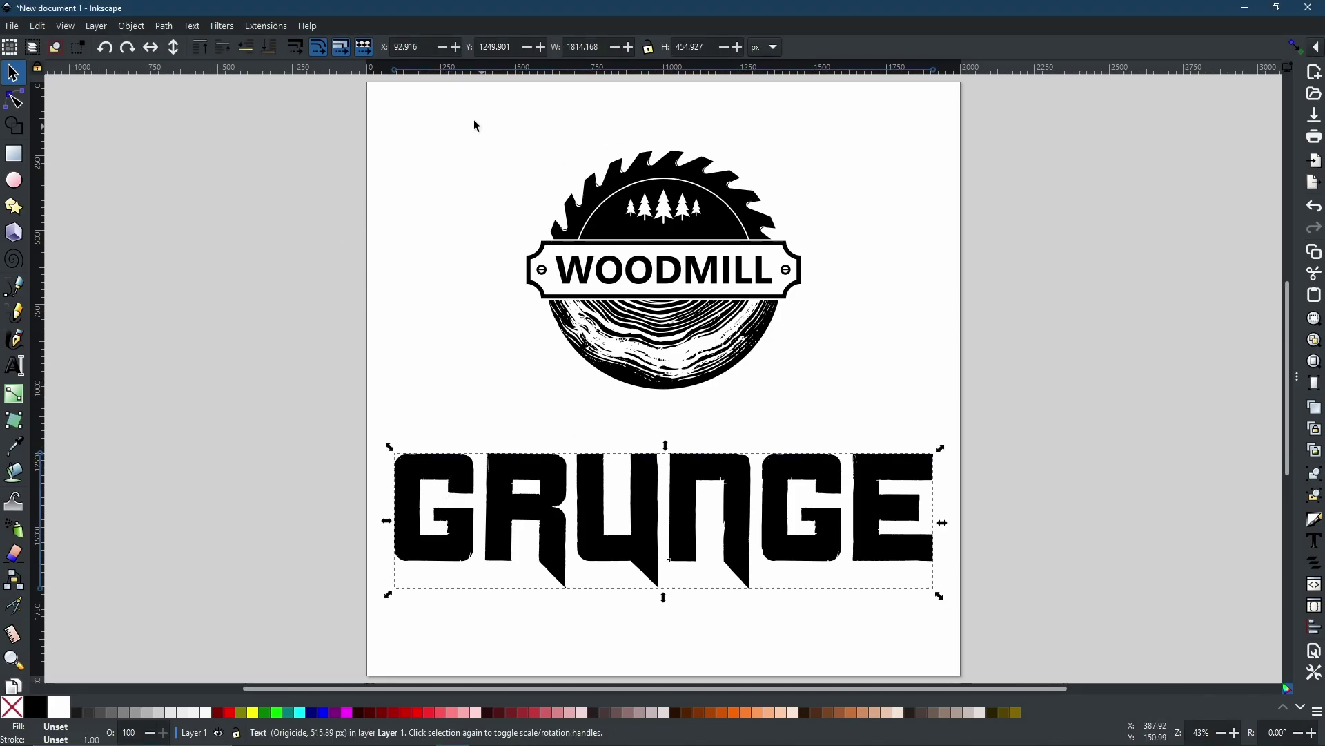
left_click_drag(473, 115, 881, 419)
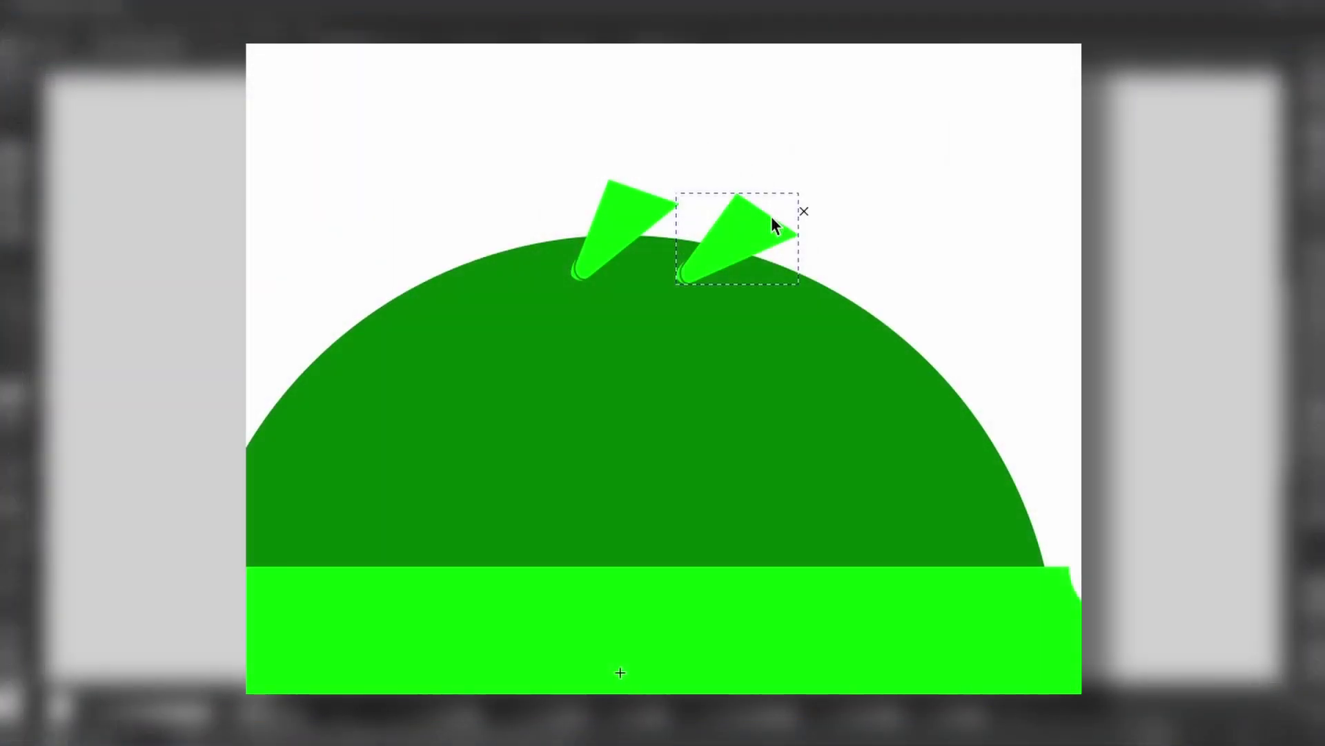
key("ctrl+z")
left_click(626, 241)
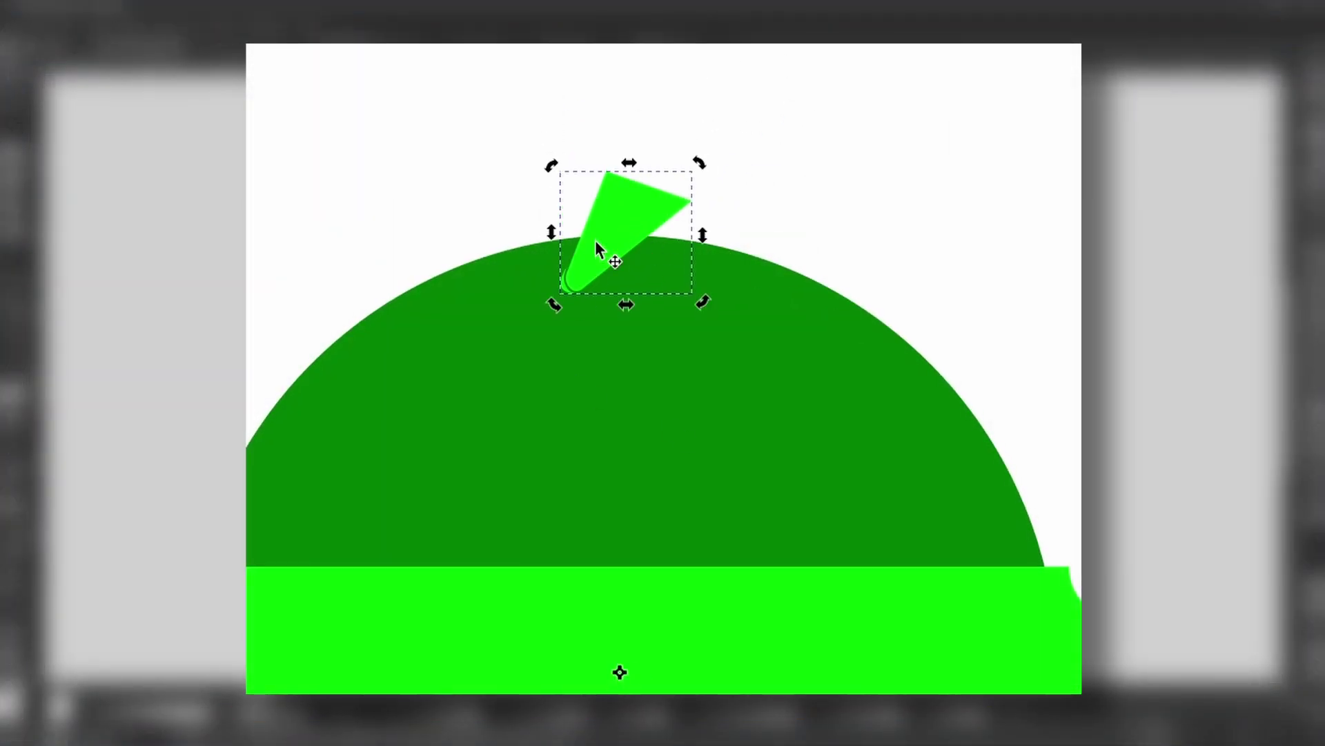
key("space")
key("space")
key("space")
key("space")
key("space")
key("space")
key("space")
key("space")
key("space")
mouse_move(699, 163)
left_mouse_down()
mouse_move(1046, 495)
mouse_move(556, 262)
mouse_move(284, 541)
left_mouse_up()
- Fit the wood-ring texture inside the saw blade and make a smaller inset banner copy
mouse_move(246, 366)
left_mouse_down()
mouse_move(577, 197)
mouse_move(618, 160)
left_mouse_up()
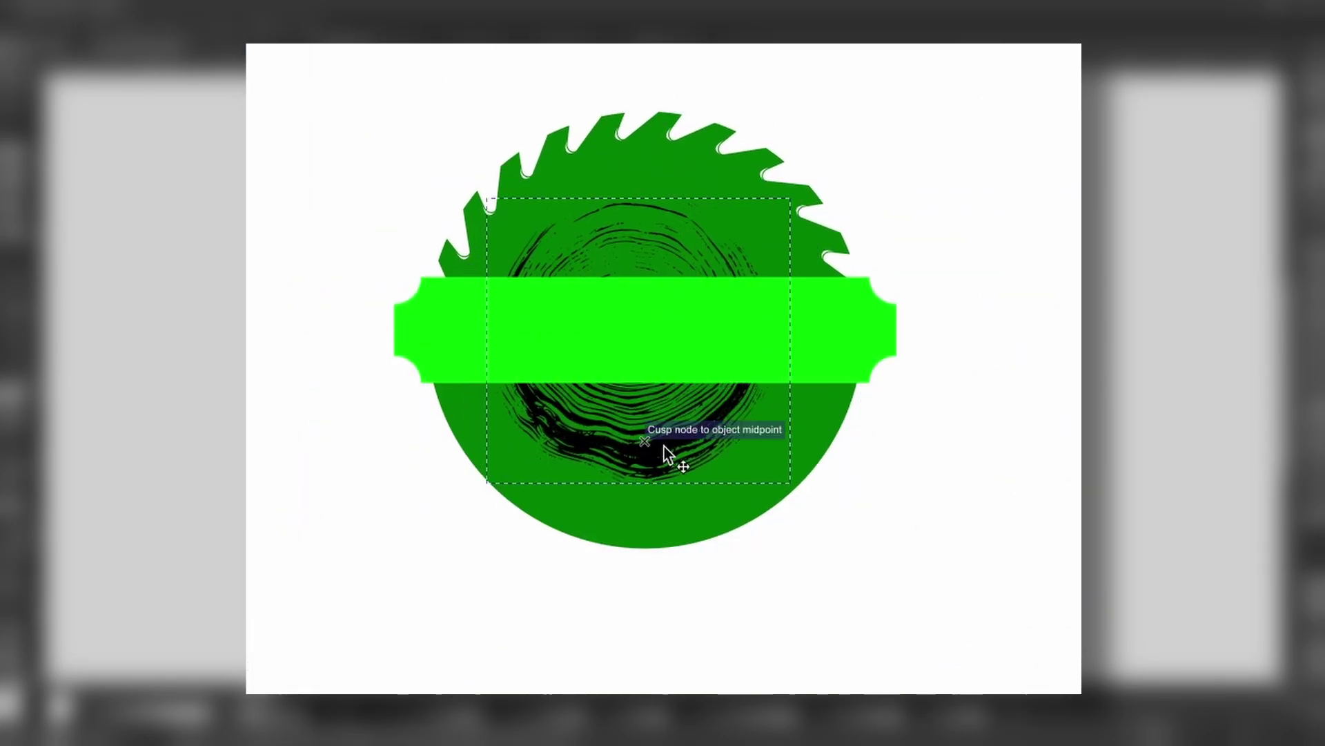
left_click_drag(843, 449, 888, 553)
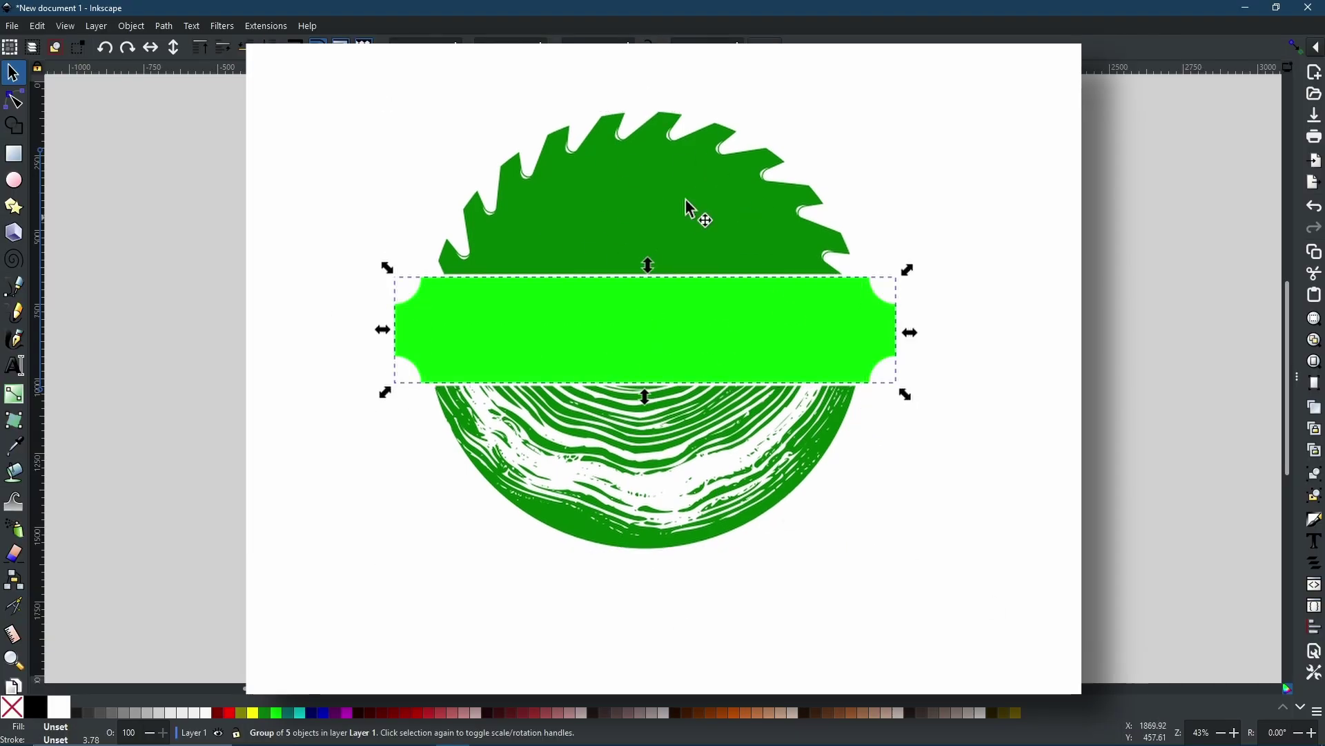
left_click_drag(419, 276, 426, 287)
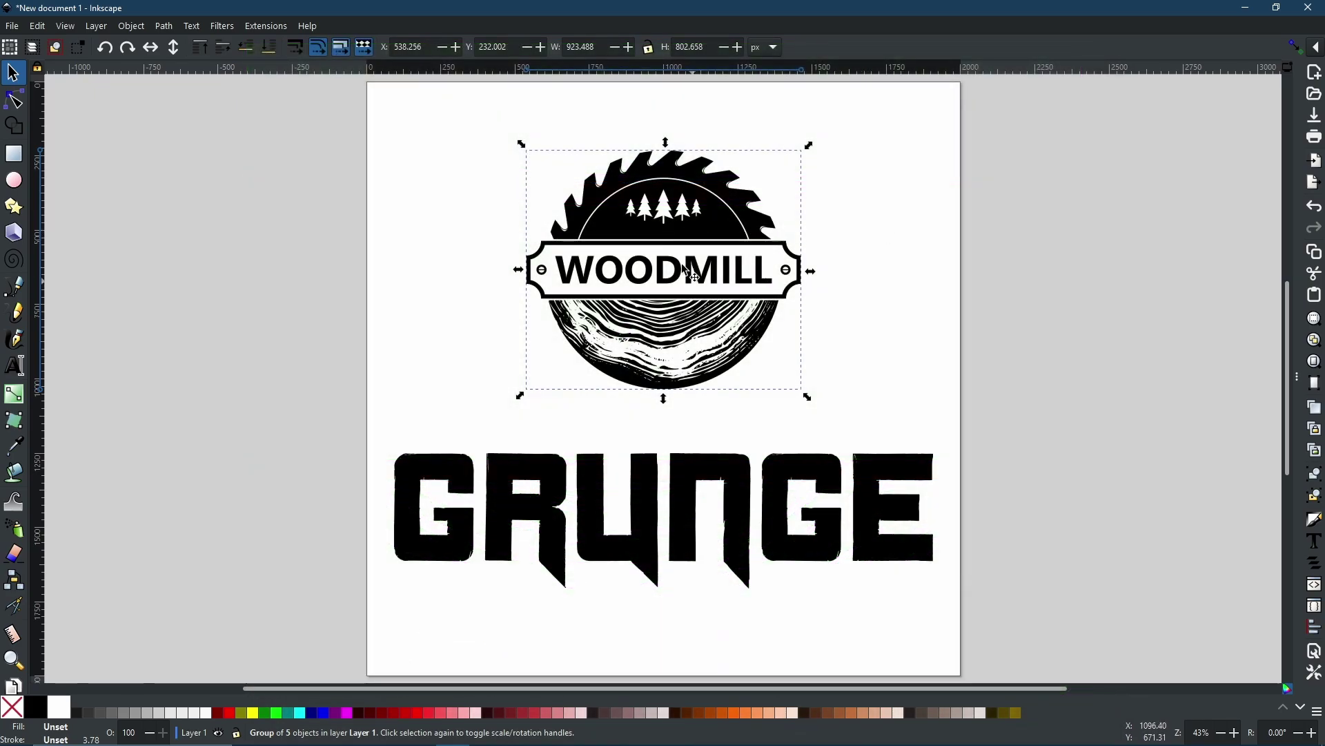
- Move the WOODMILL logo off the page to the left and raise GRUNGE higher
left_click_drag(674, 252, 96, 185)
left_click(733, 481)
left_click_drag(734, 481, 722, 330)
left_click(695, 565)
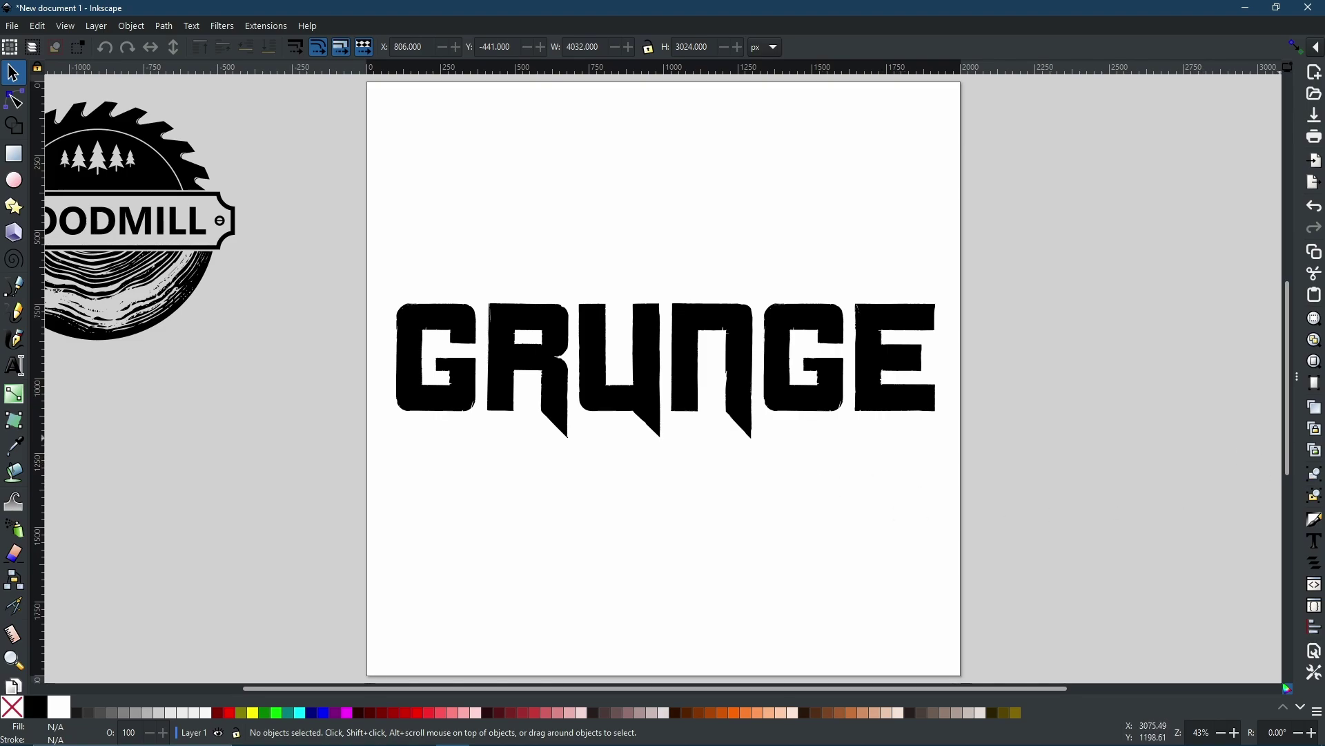
- Resize the imported concrete texture photo and place it to the right of the page
left_click(966, 263)
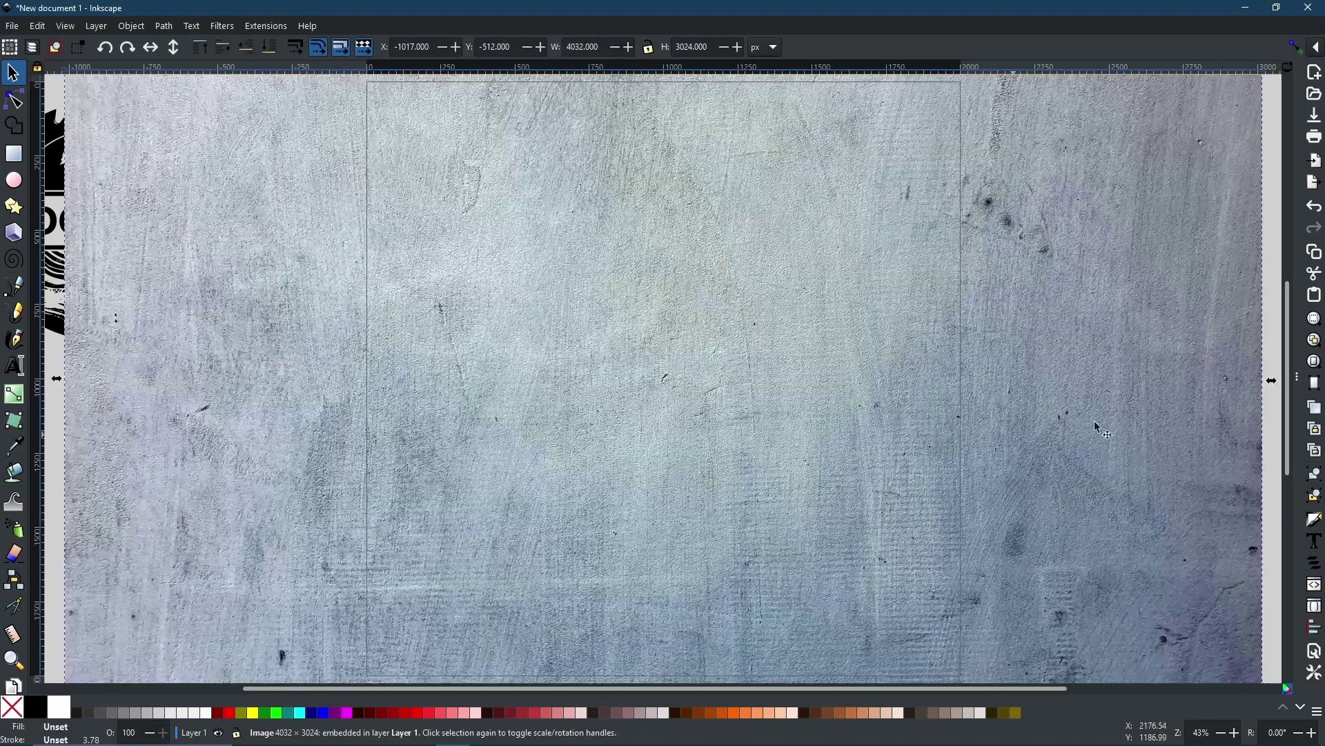
scroll(994, 413, "down", 2)
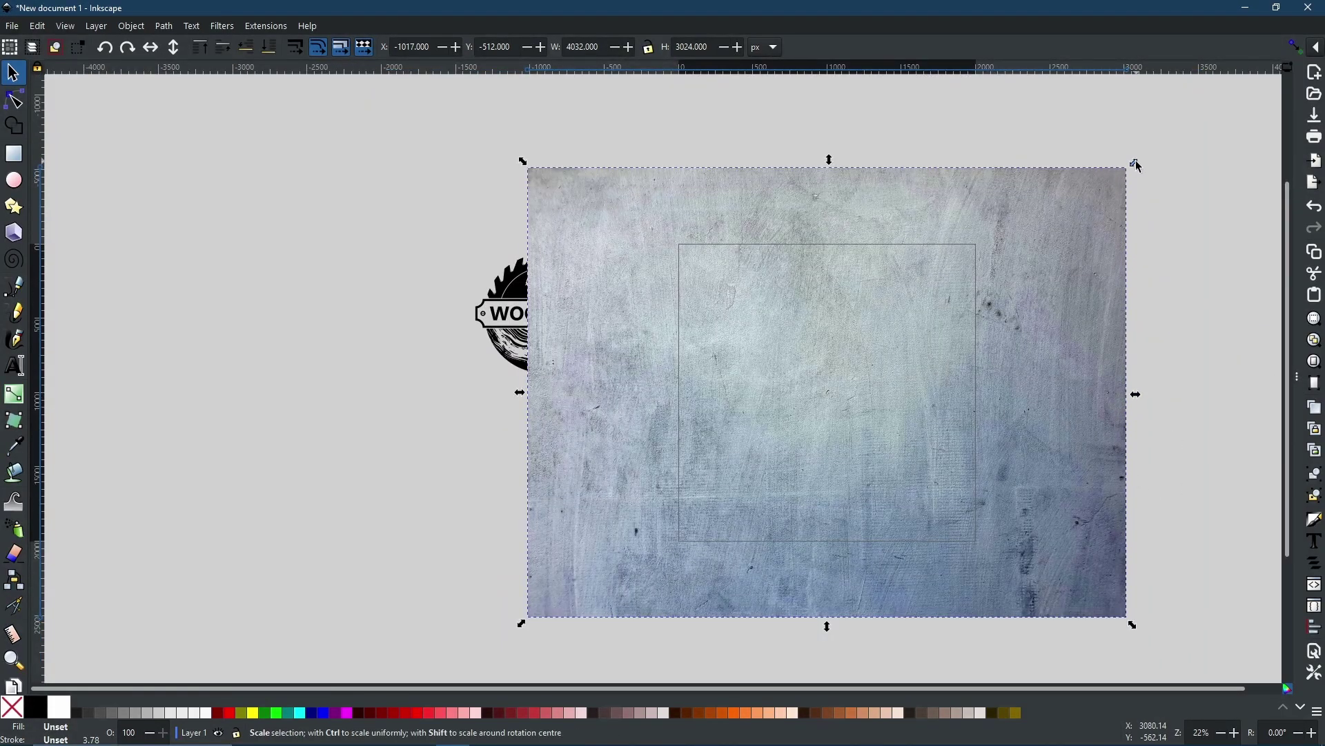
left_click_drag(1139, 167, 971, 297)
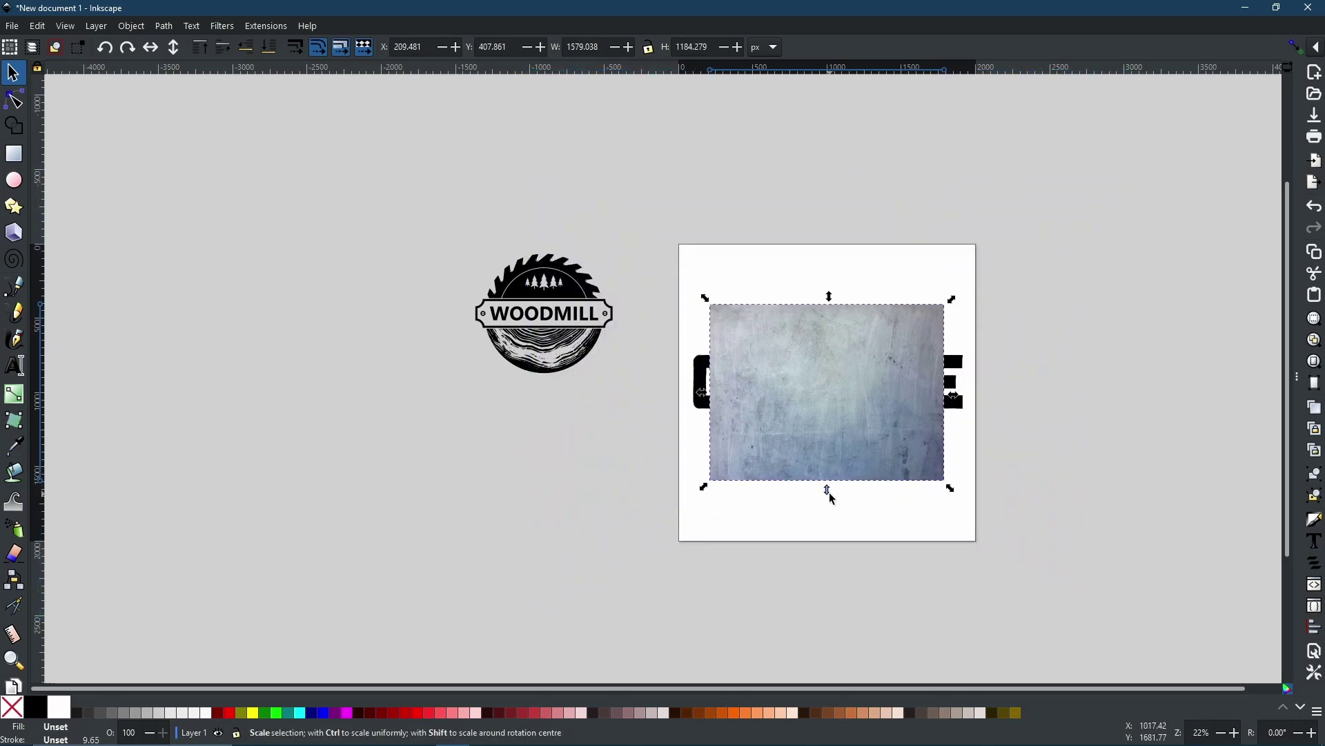
left_click_drag(839, 441, 806, 444)
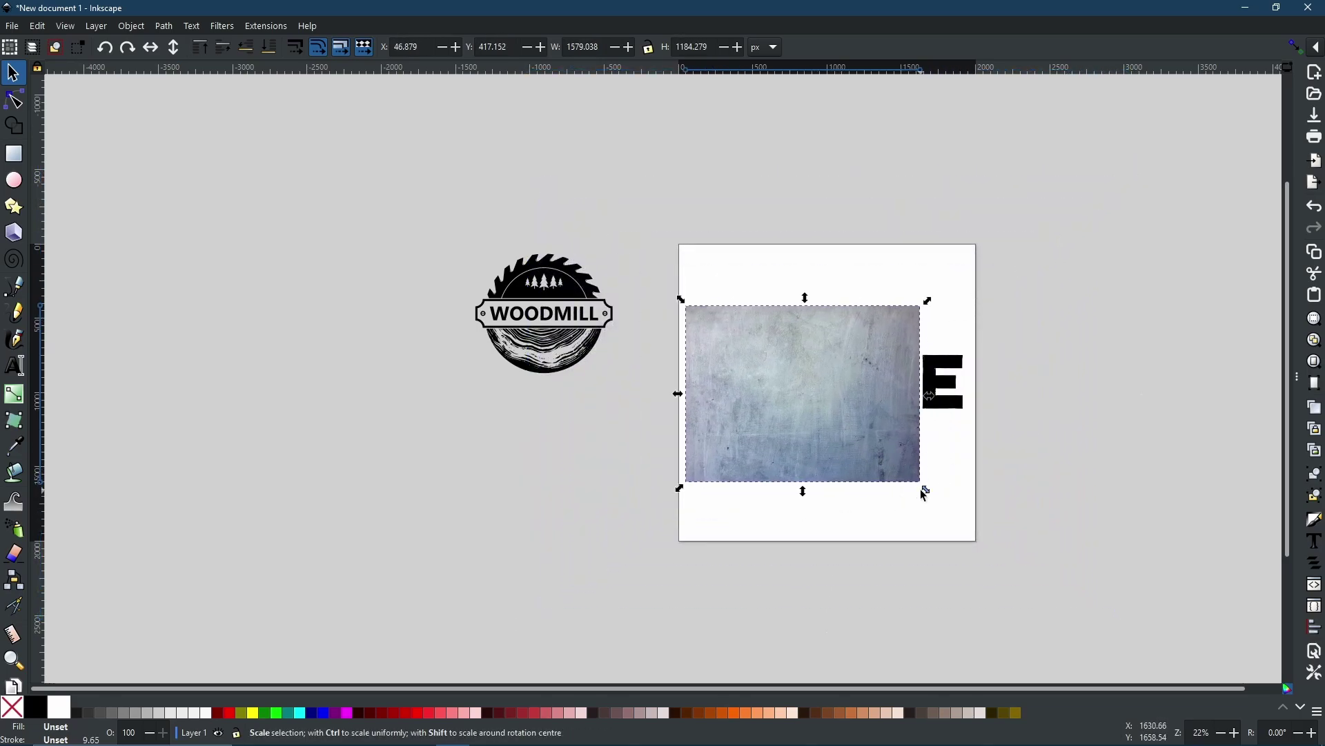
left_click_drag(930, 495, 978, 477)
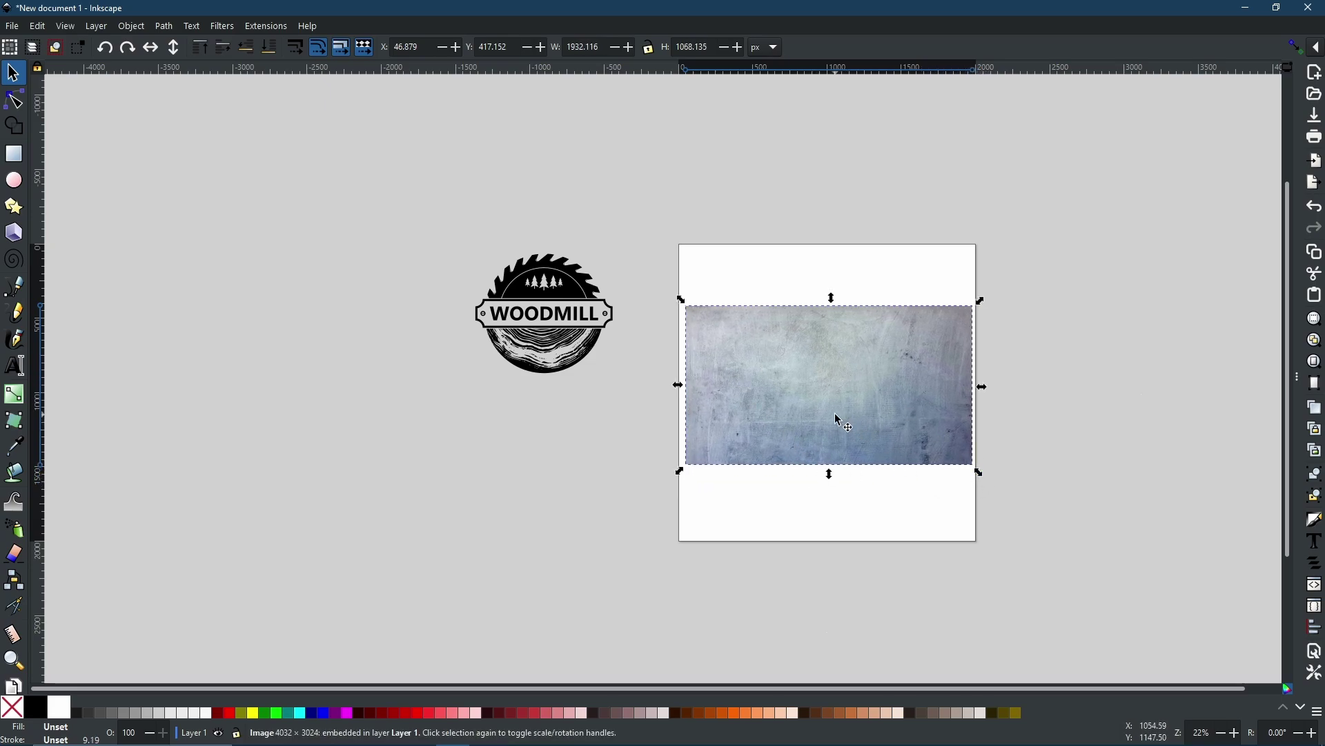
left_click_drag(793, 415, 1082, 424)
scroll(891, 384, "right", 5)
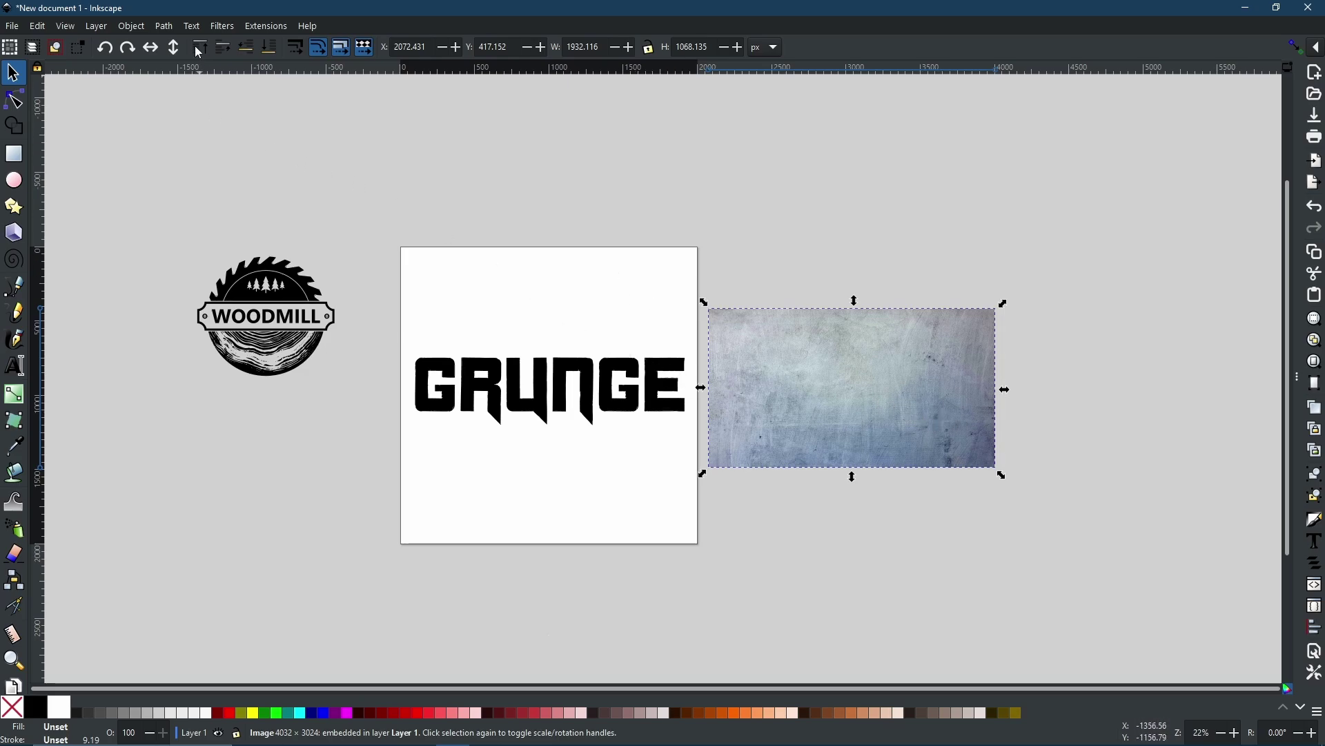
- Trace the concrete photo with Trace Bitmap at brightness cutoff 0.352 into a speckle path
left_click(166, 28)
left_click(184, 79)
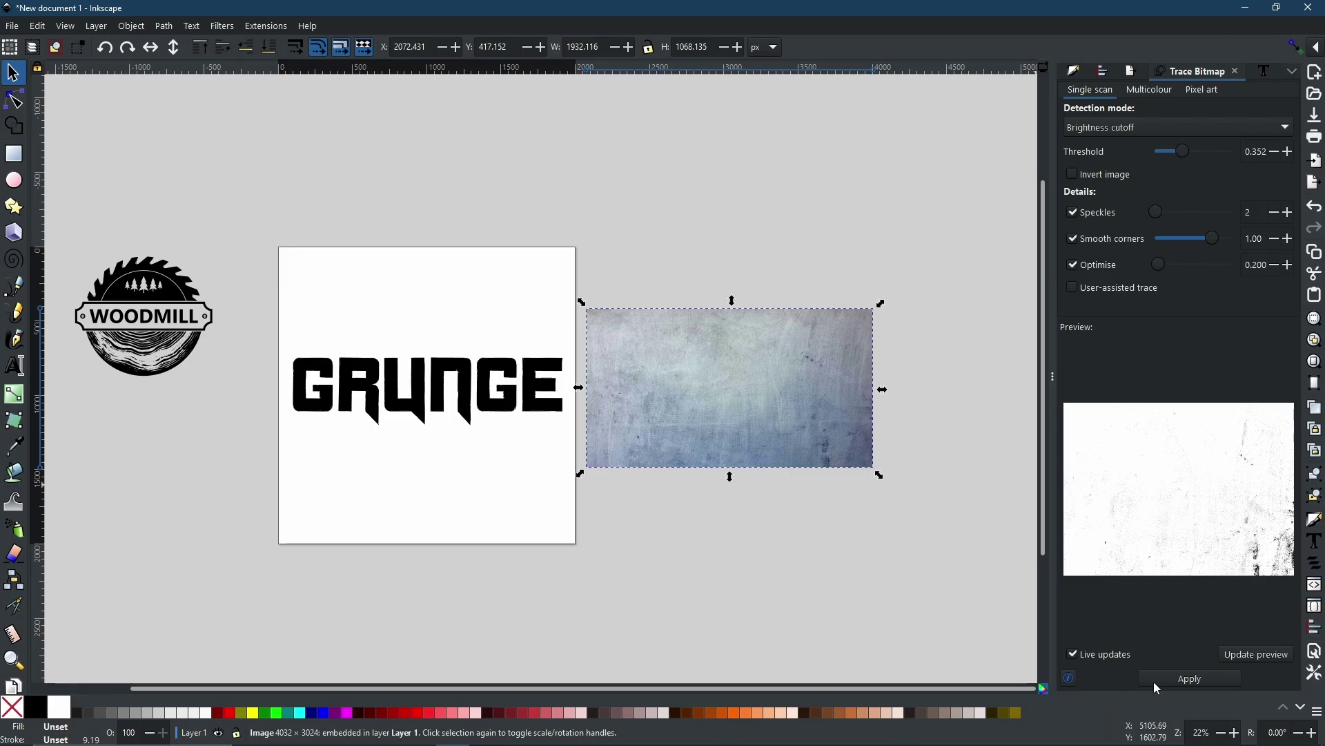
left_click(1172, 685)
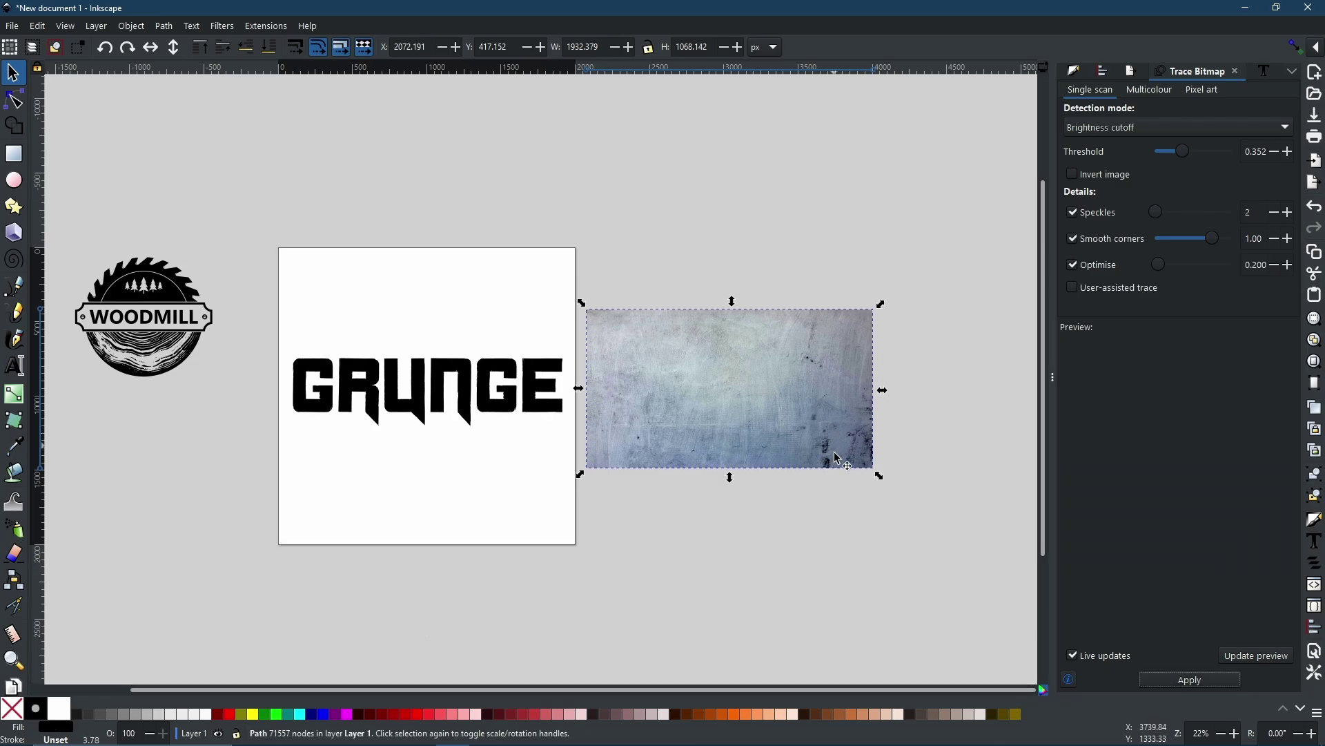
scroll(838, 458, "up", 4)
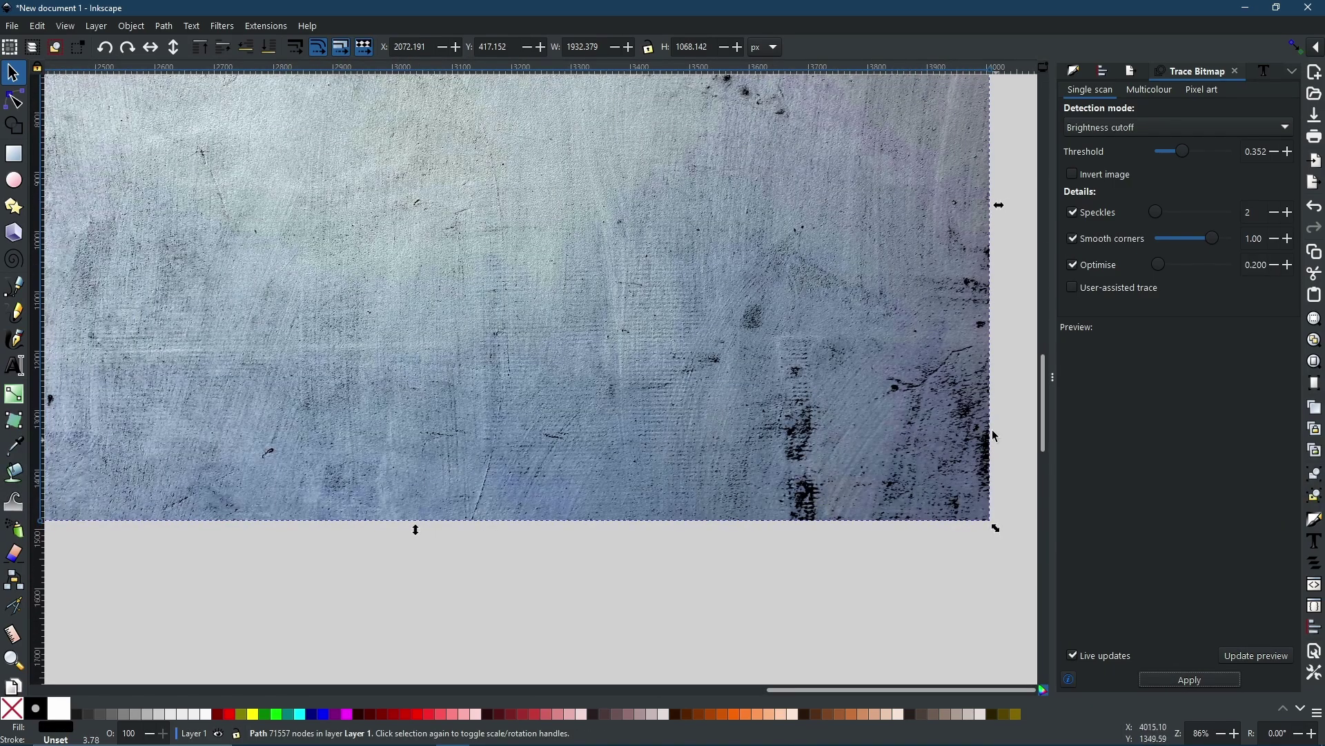
scroll(746, 319, "down", 3)
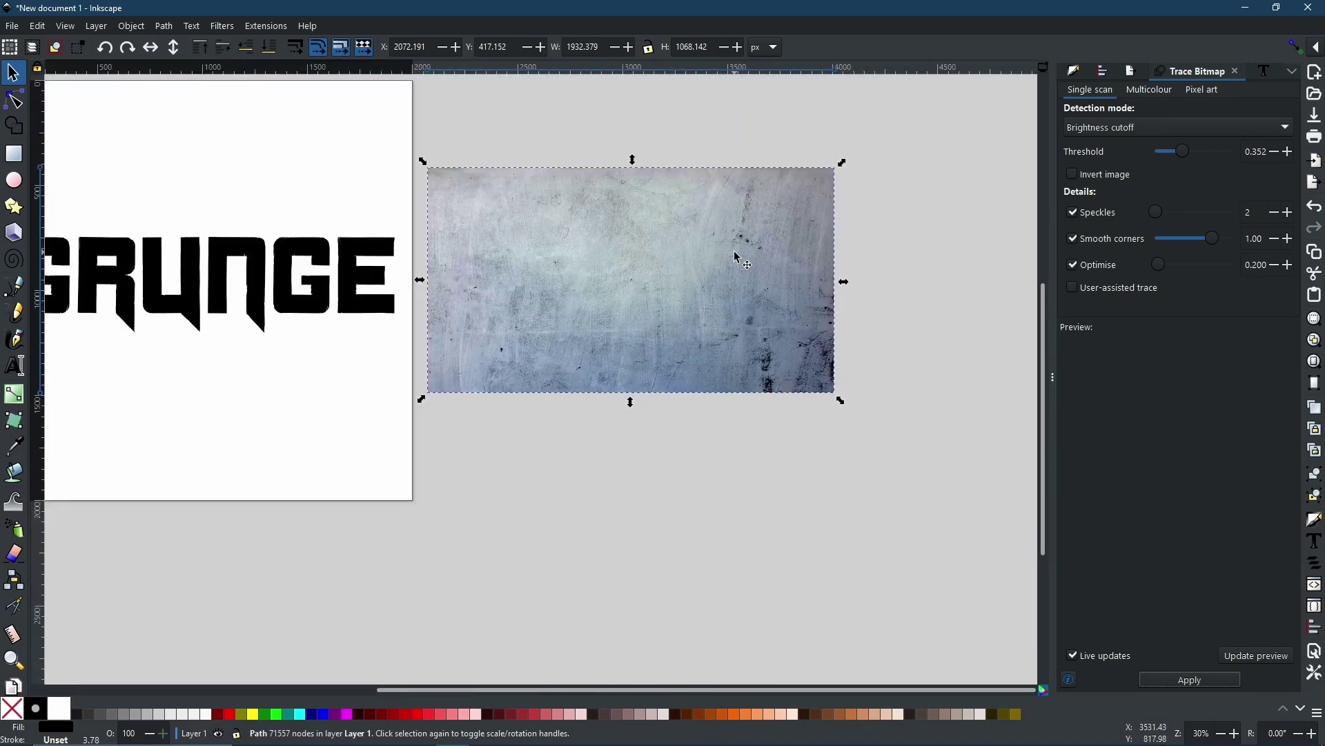
- Pull the traced speckles off the photo, fill them white, and drag them onto GRUNGE
left_click_drag(835, 364, 823, 604)
scroll(823, 604, "up", 3)
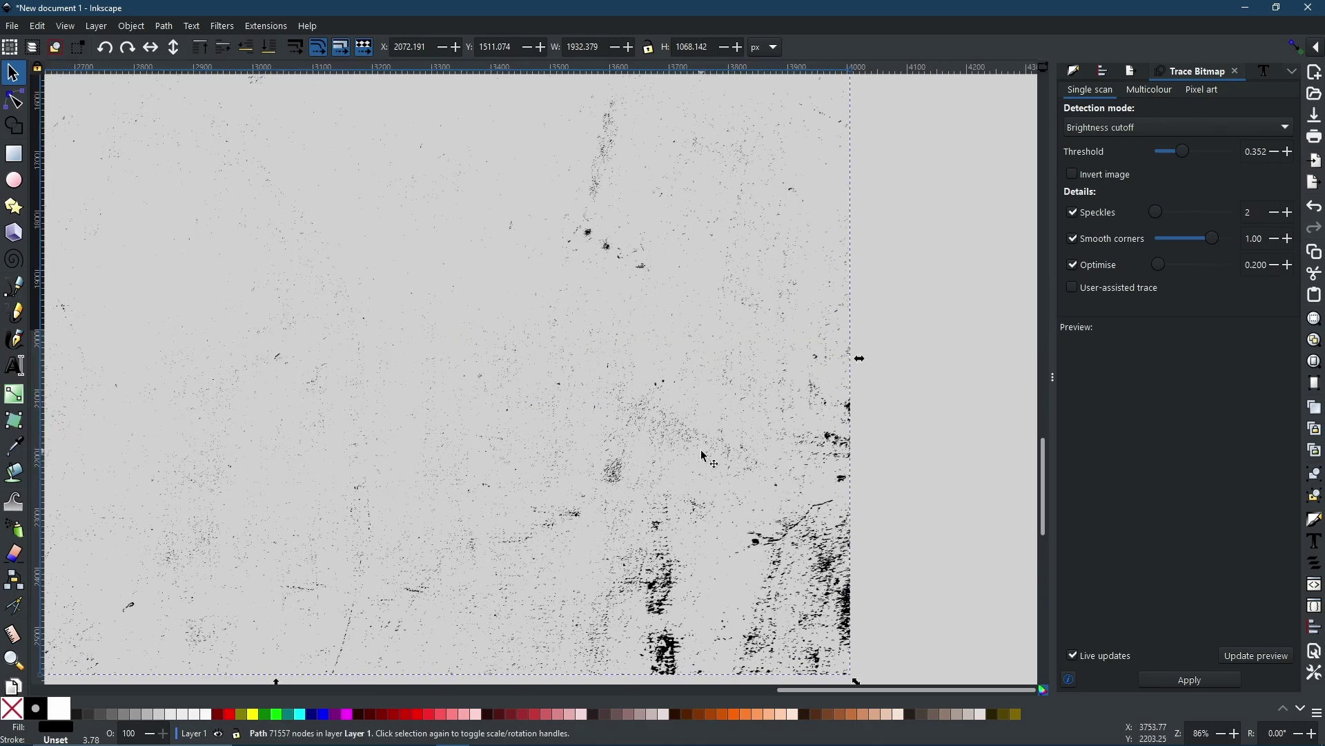
key("ctrl")
scroll(586, 456, "down", 3)
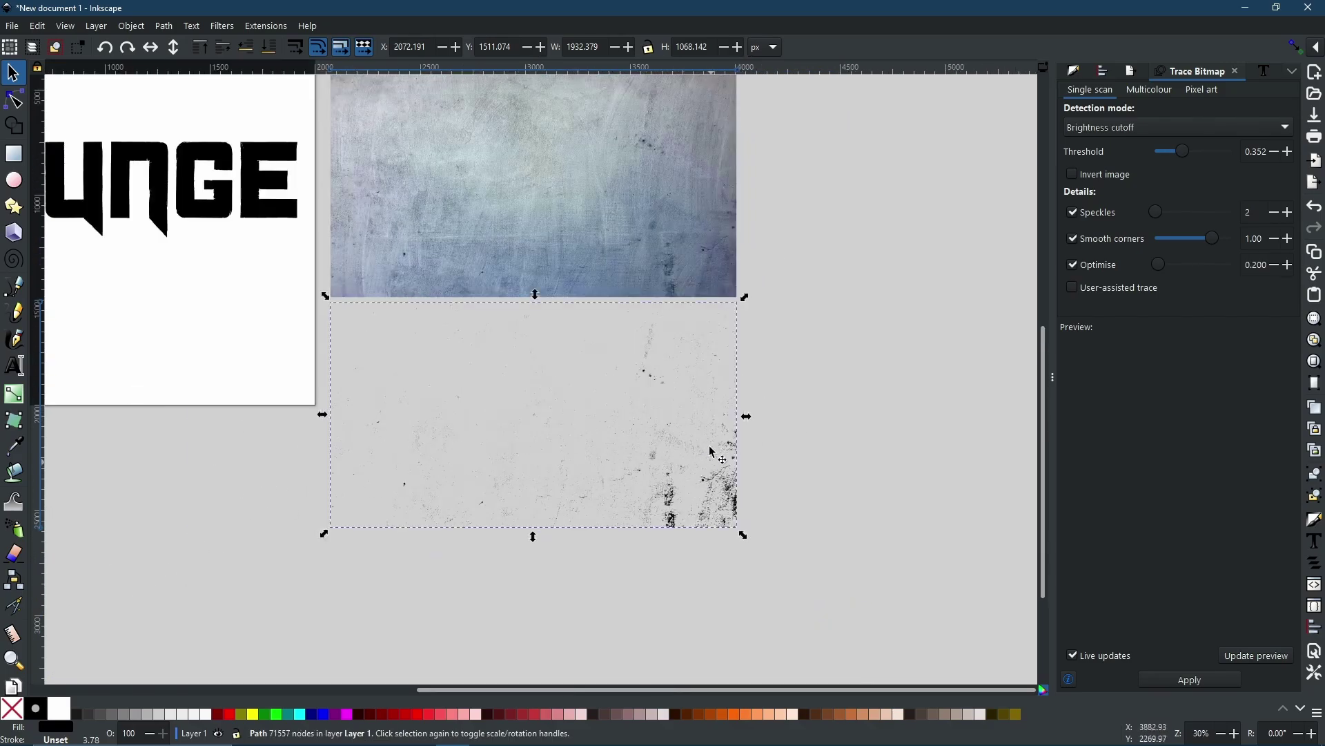
left_click(60, 711)
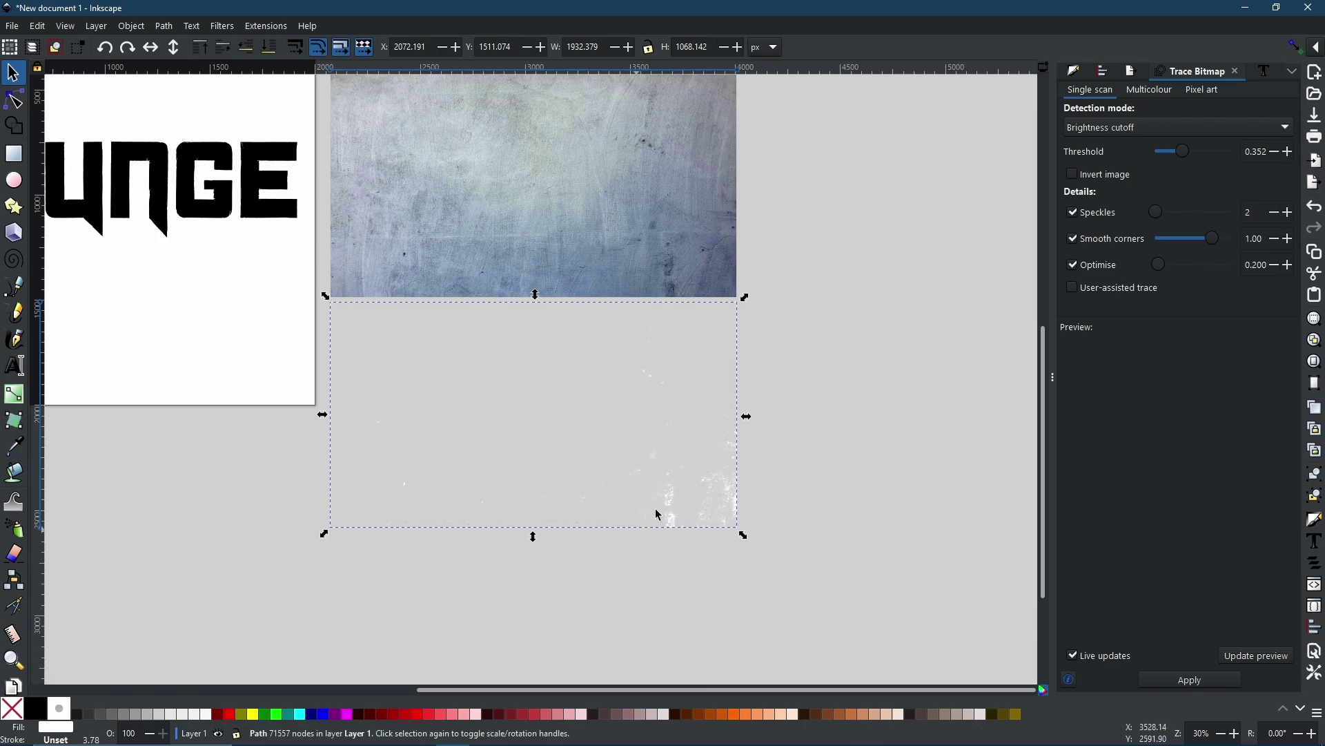
mouse_move(730, 492)
left_mouse_down()
mouse_move(259, 206)
mouse_move(62, 200)
mouse_move(513, 220)
mouse_move(653, 200)
mouse_move(625, 180)
mouse_move(637, 195)
left_mouse_up()
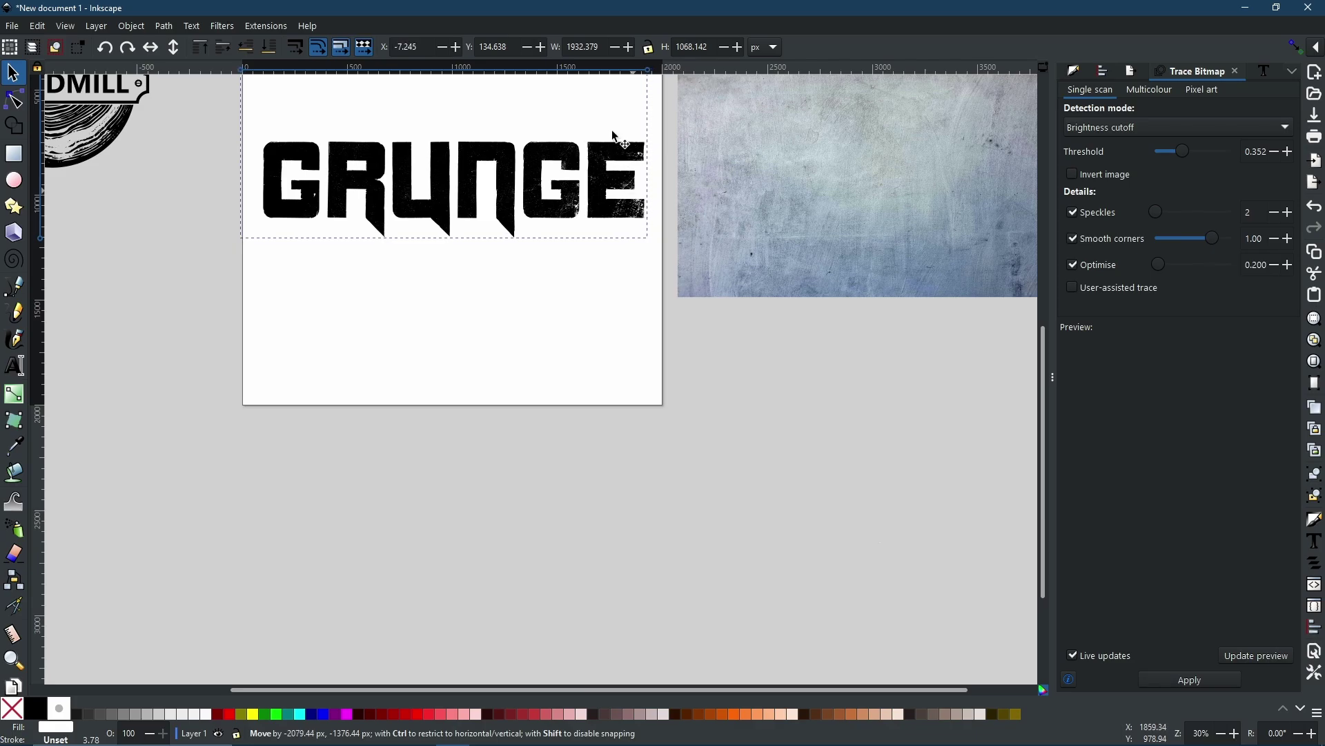
- Stretch the white speckles across the whole GRUNGE word, then nudge them slightly down and left
scroll(616, 136, "up", 4)
left_click_drag(450, 124, 460, 234)
left_click_drag(646, 345, 644, 331)
left_click_drag(246, 221, 97, 98)
scroll(379, 376, "right", 8)
scroll(766, 373, "left", 4)
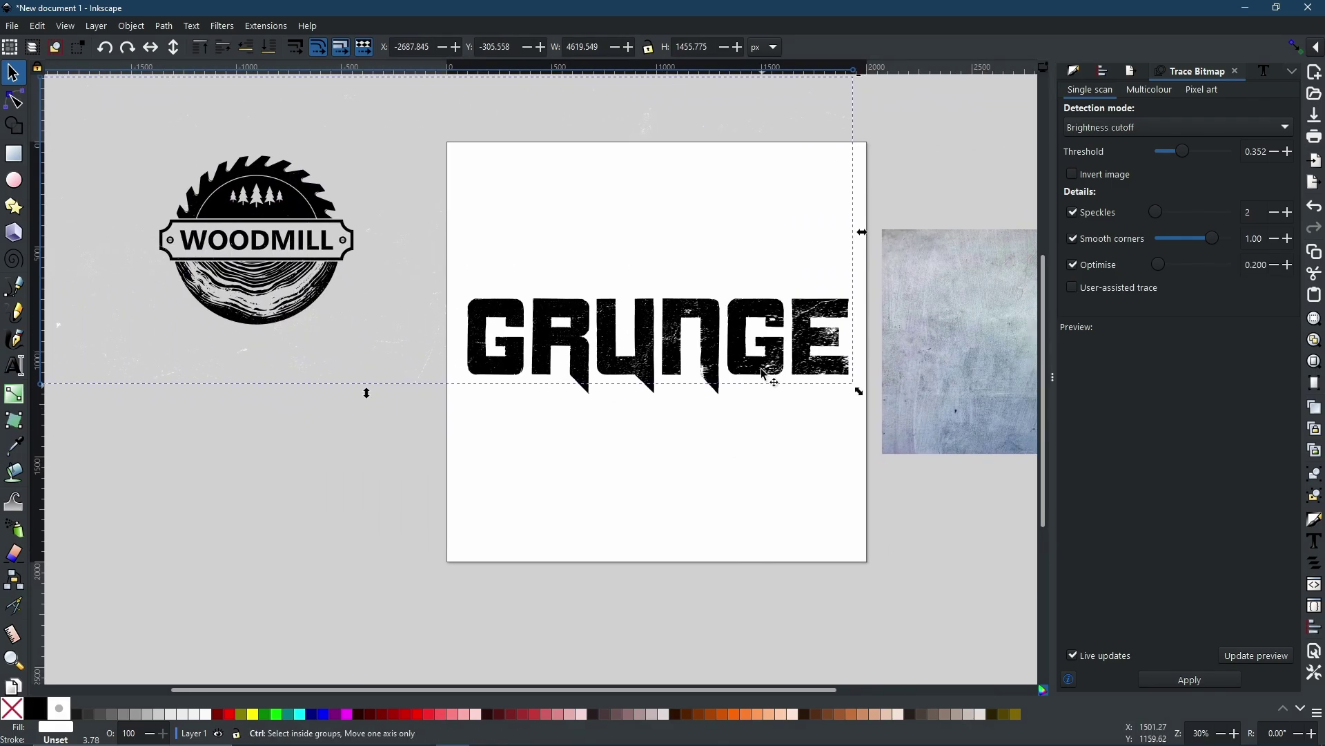
scroll(766, 372, "up", 2)
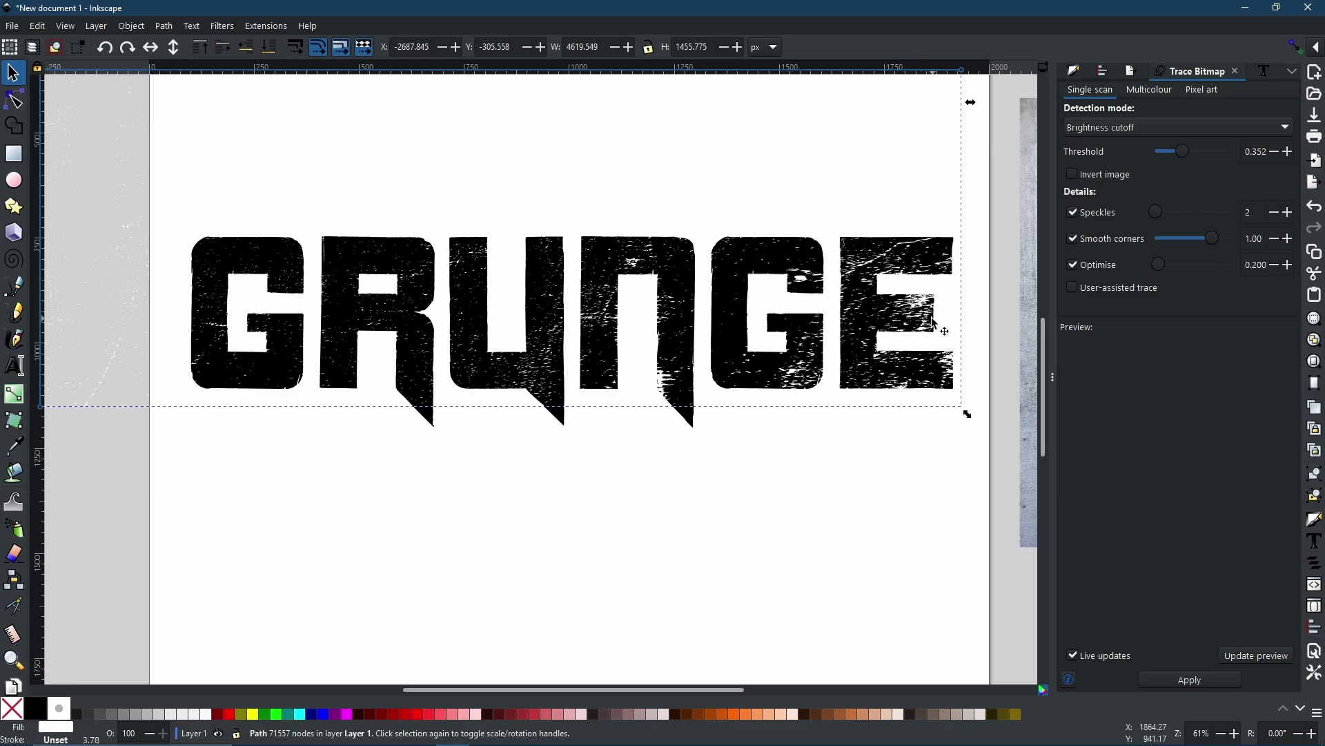
left_click_drag(930, 318, 900, 383)
left_click_drag(709, 415, 710, 416)
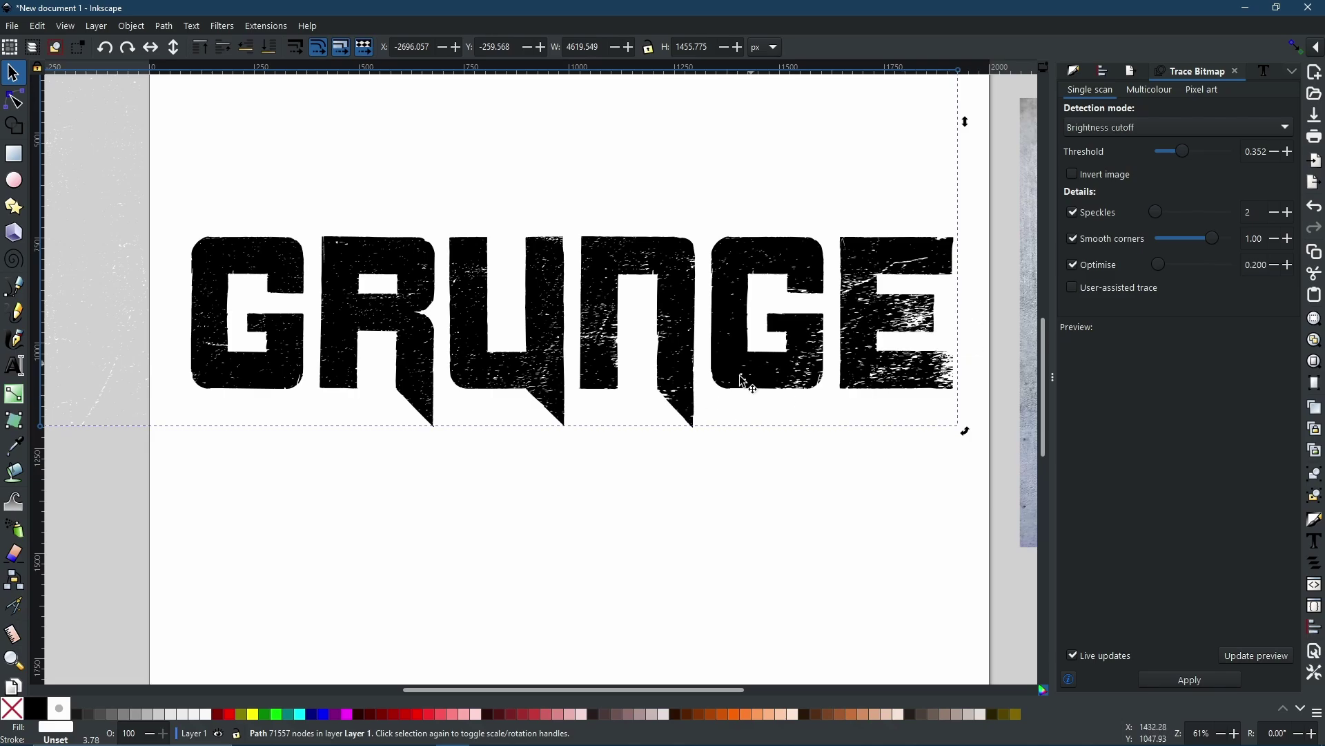
scroll(743, 391, "up", 1)
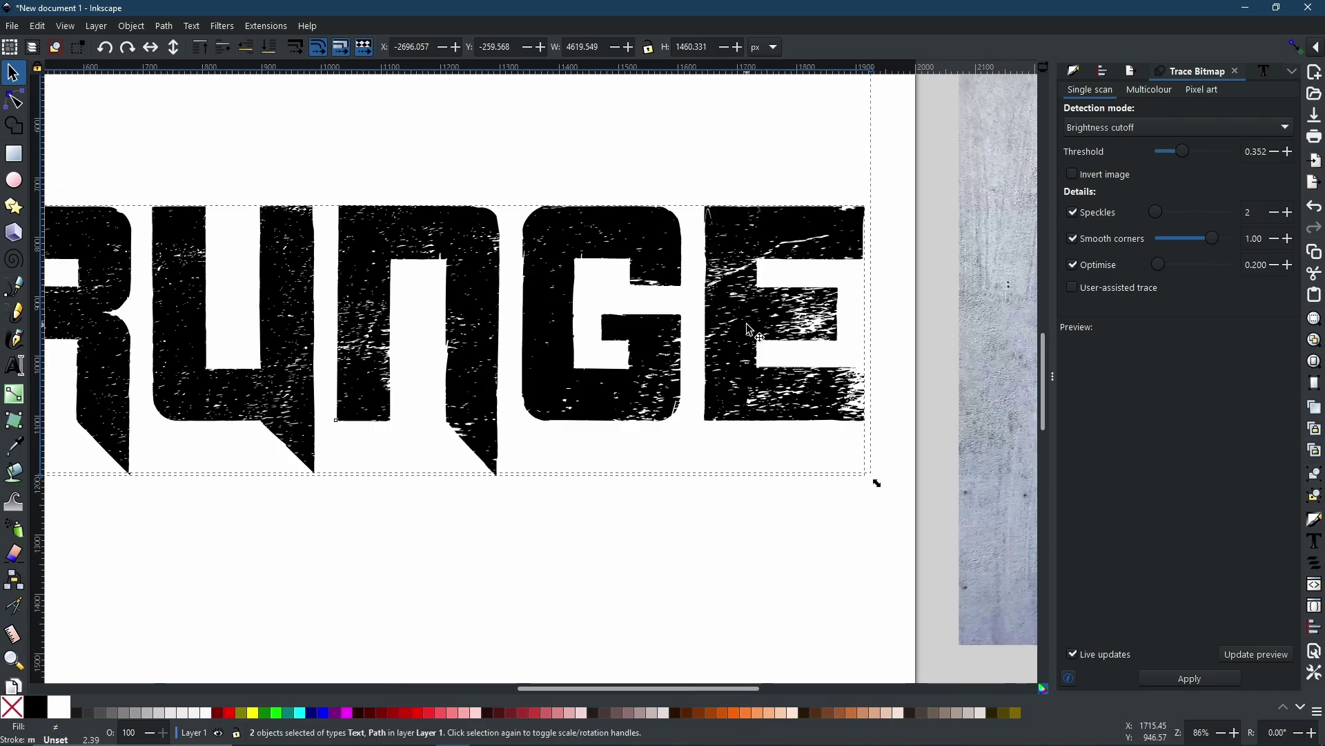
left_click(163, 26)
left_click(187, 118)
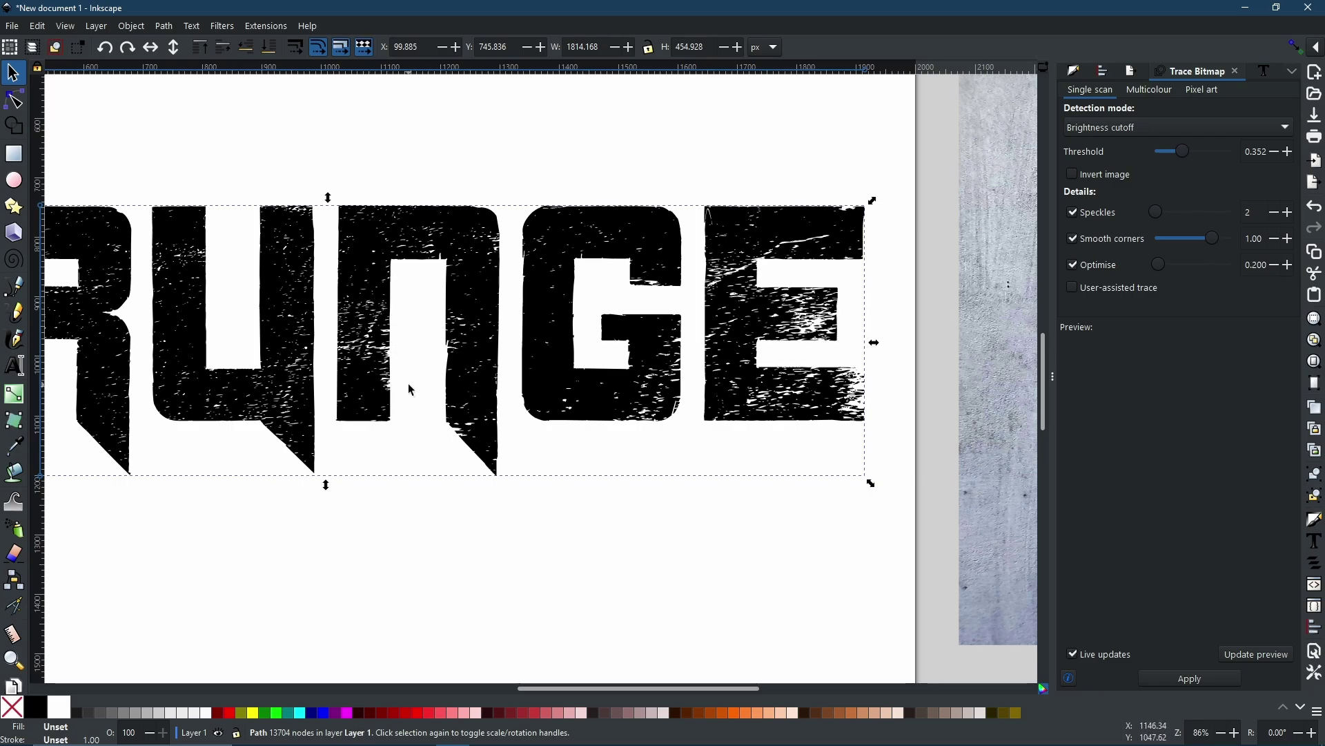
key("e")
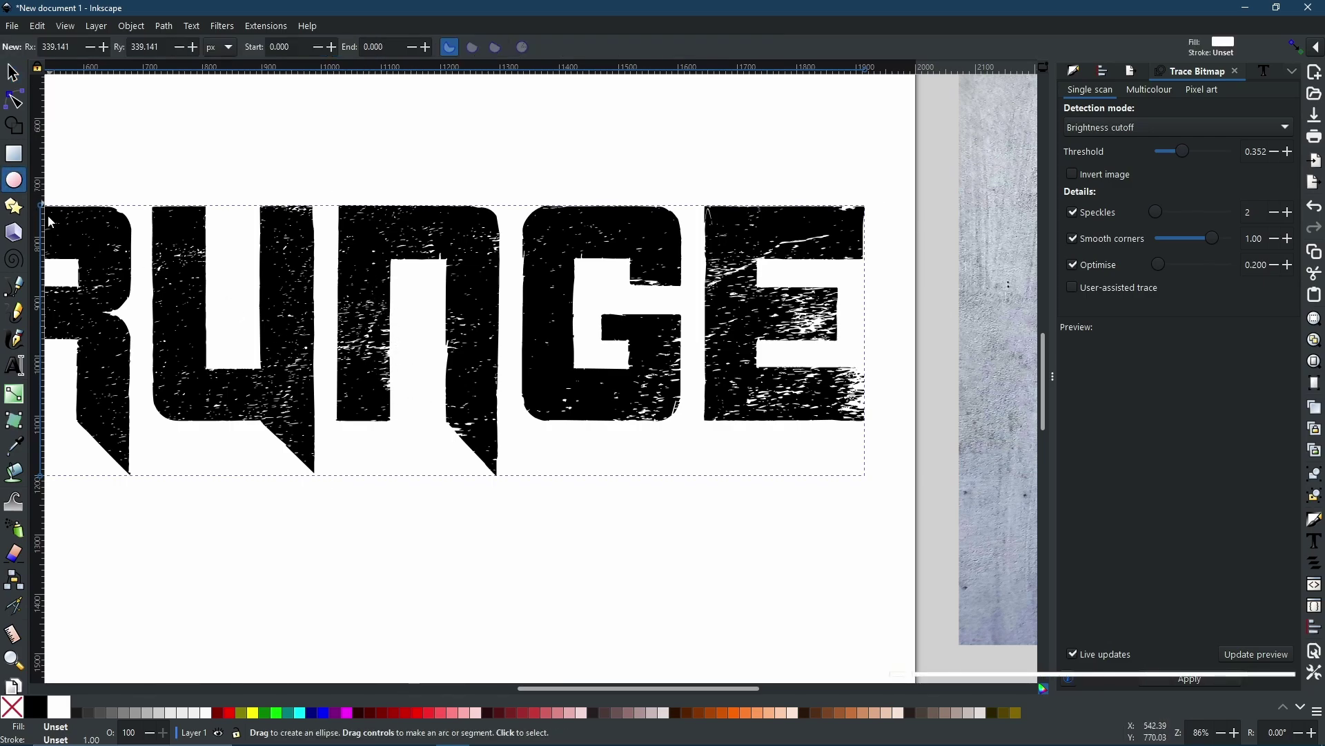
left_click_drag(317, 166, 719, 466)
left_click(301, 718)
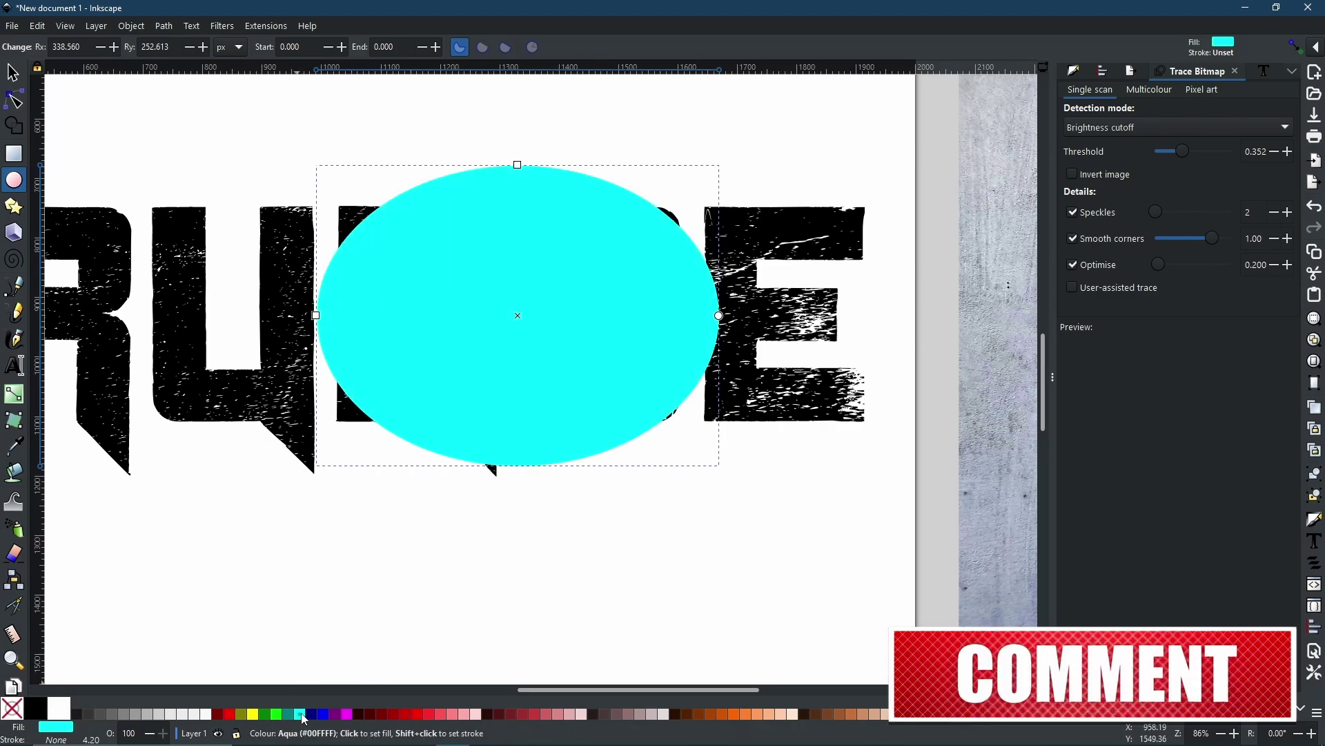
left_click(12, 76)
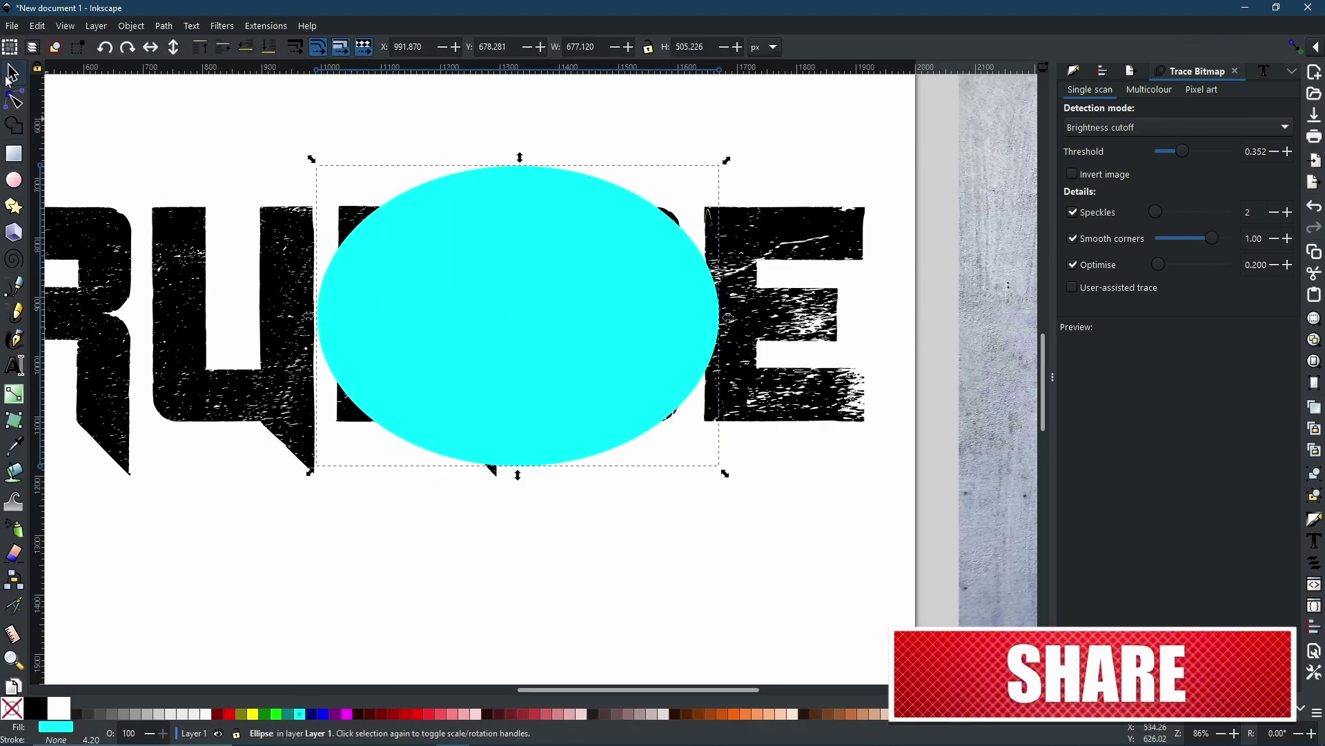
left_click(268, 47)
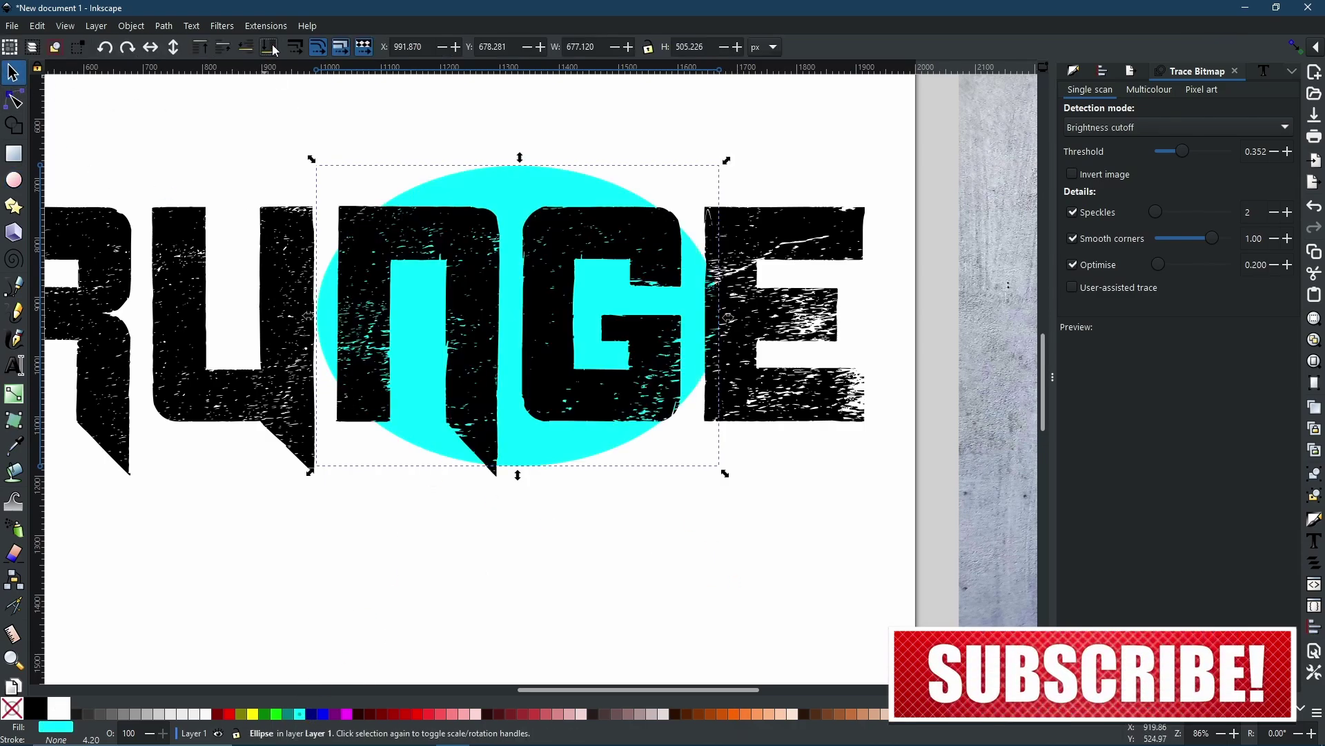
left_click_drag(492, 192, 366, 172)
key("Delete")
key("5")
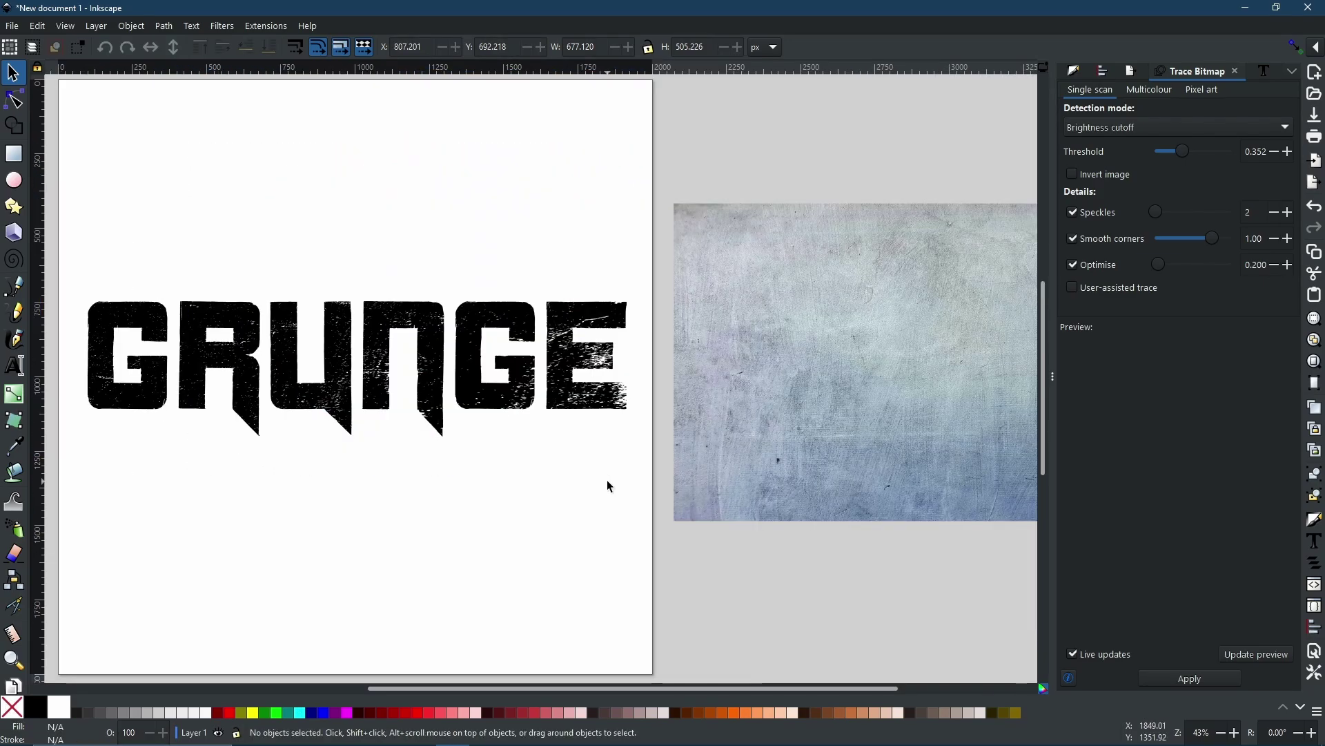
- Shrink the wood photo into a square panel and lower it to the bottom, behind the WOODMILL logo
left_click(885, 303)
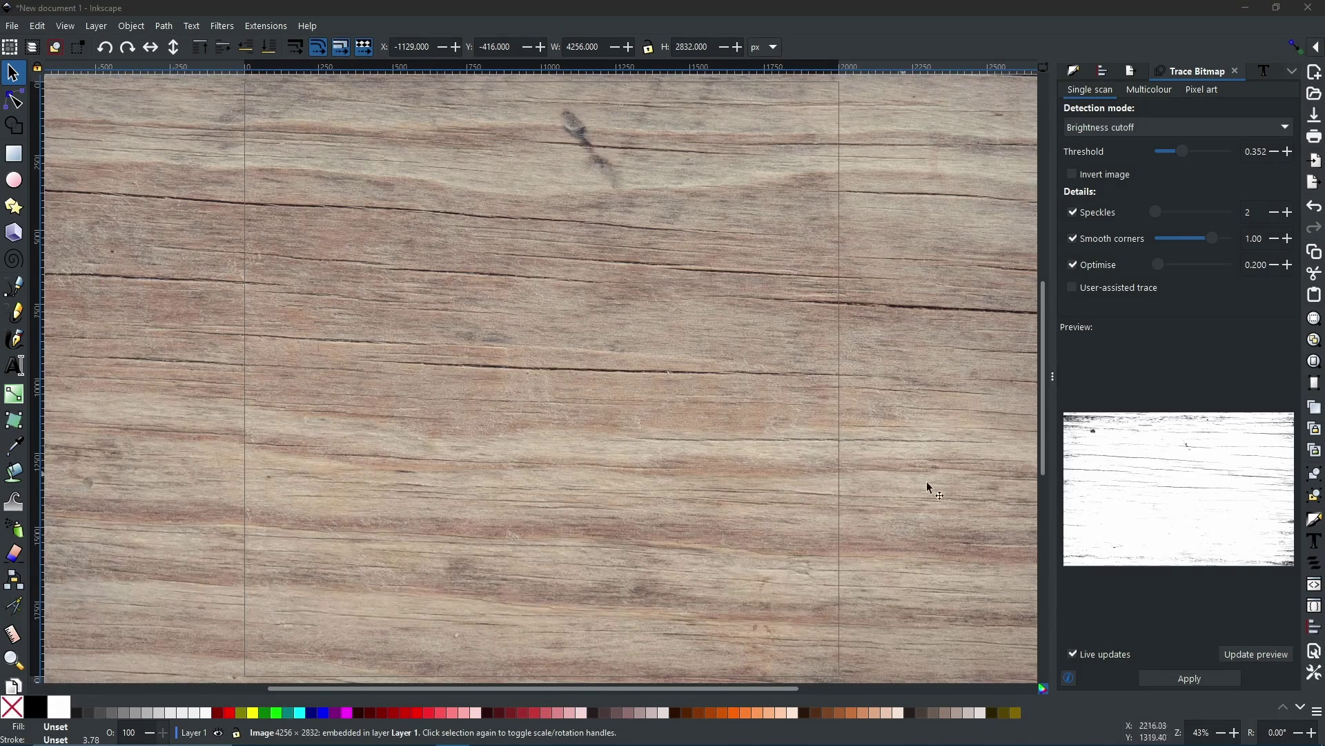
scroll(736, 321, "down", 3)
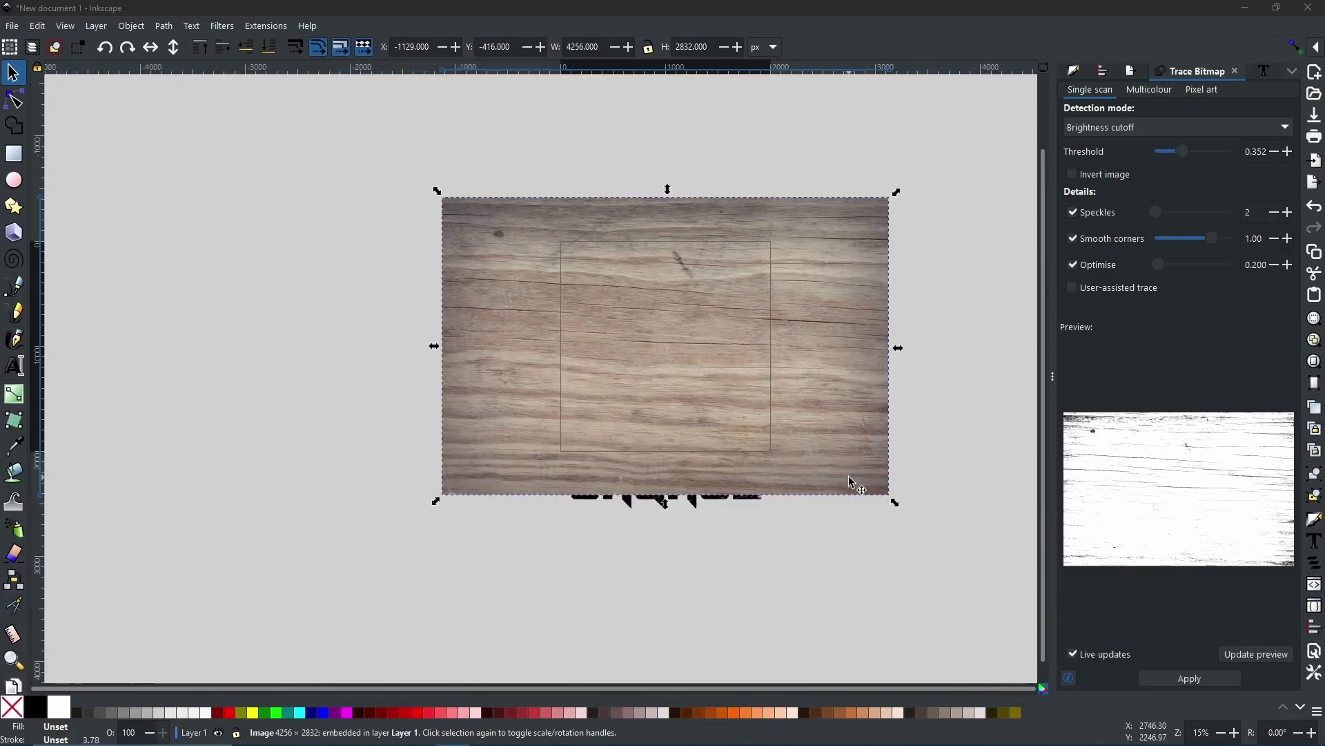
left_click_drag(890, 501, 831, 457)
left_click_drag(498, 350, 549, 349)
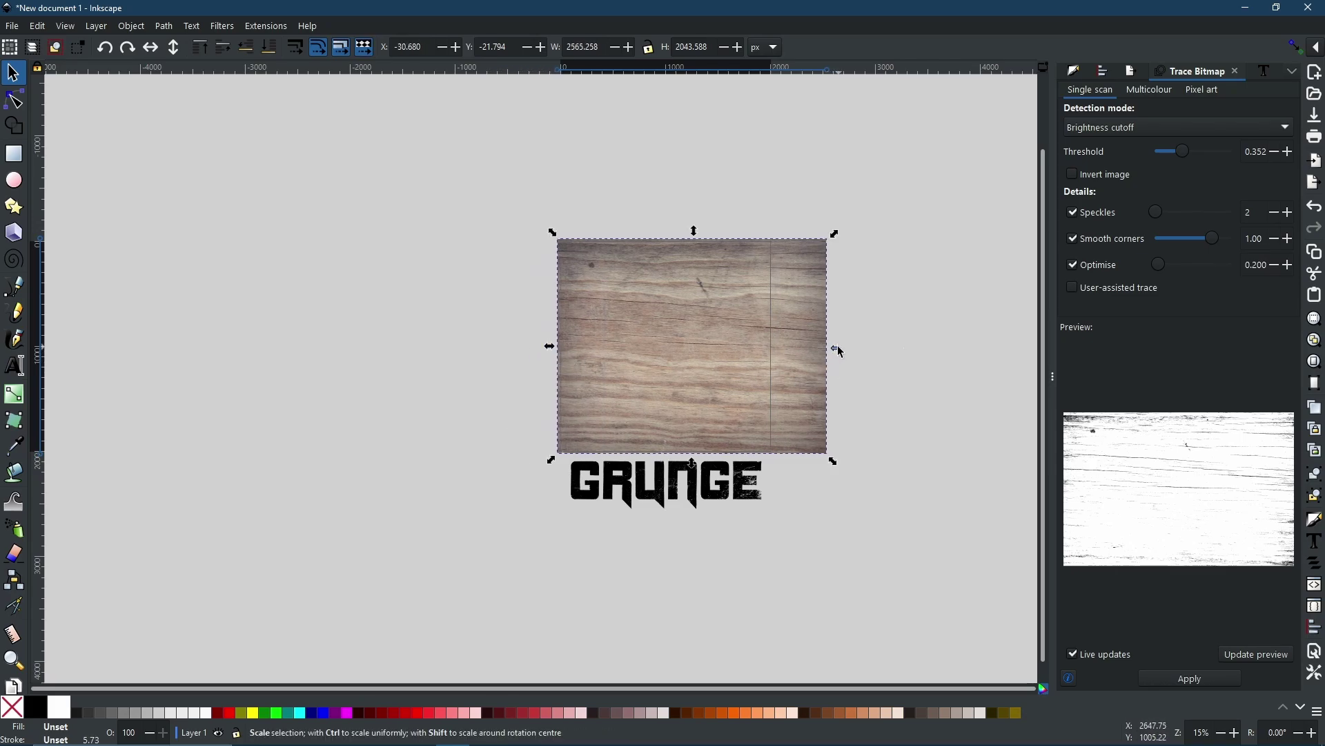
left_click_drag(837, 350, 784, 343)
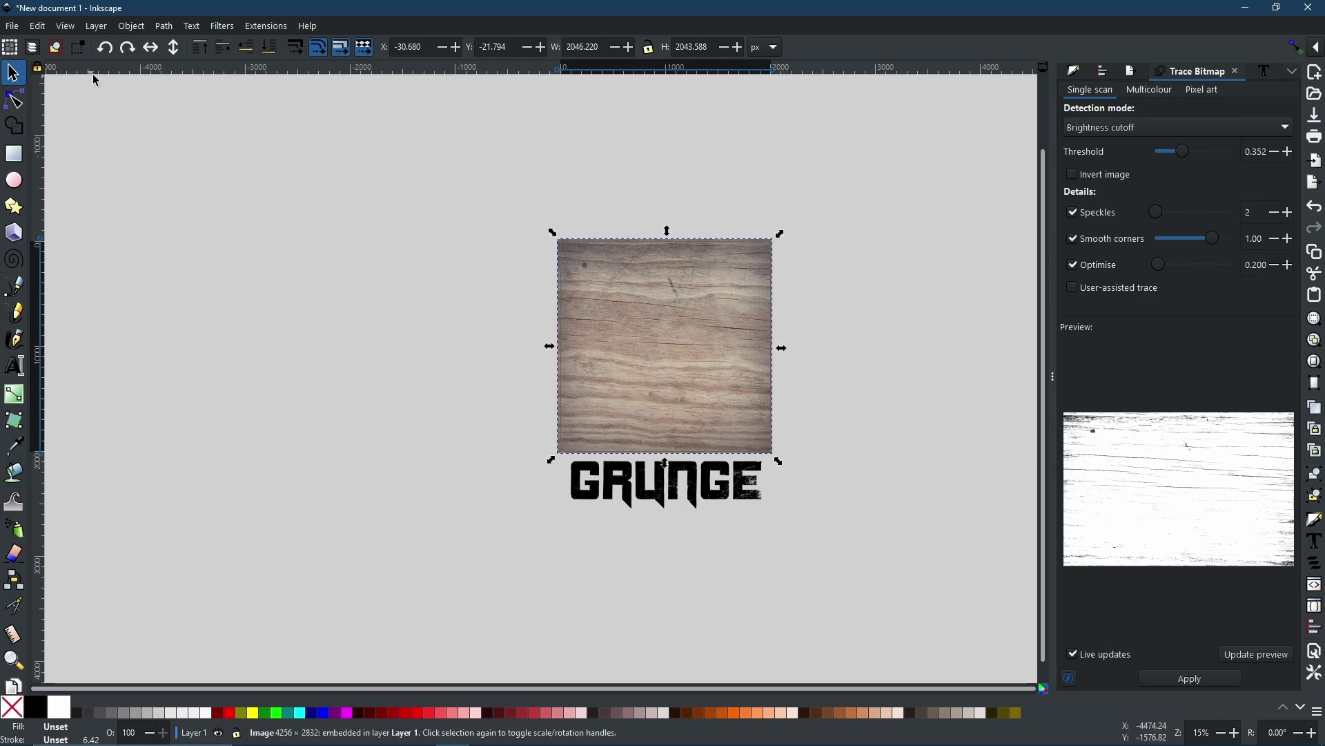
left_click(269, 52)
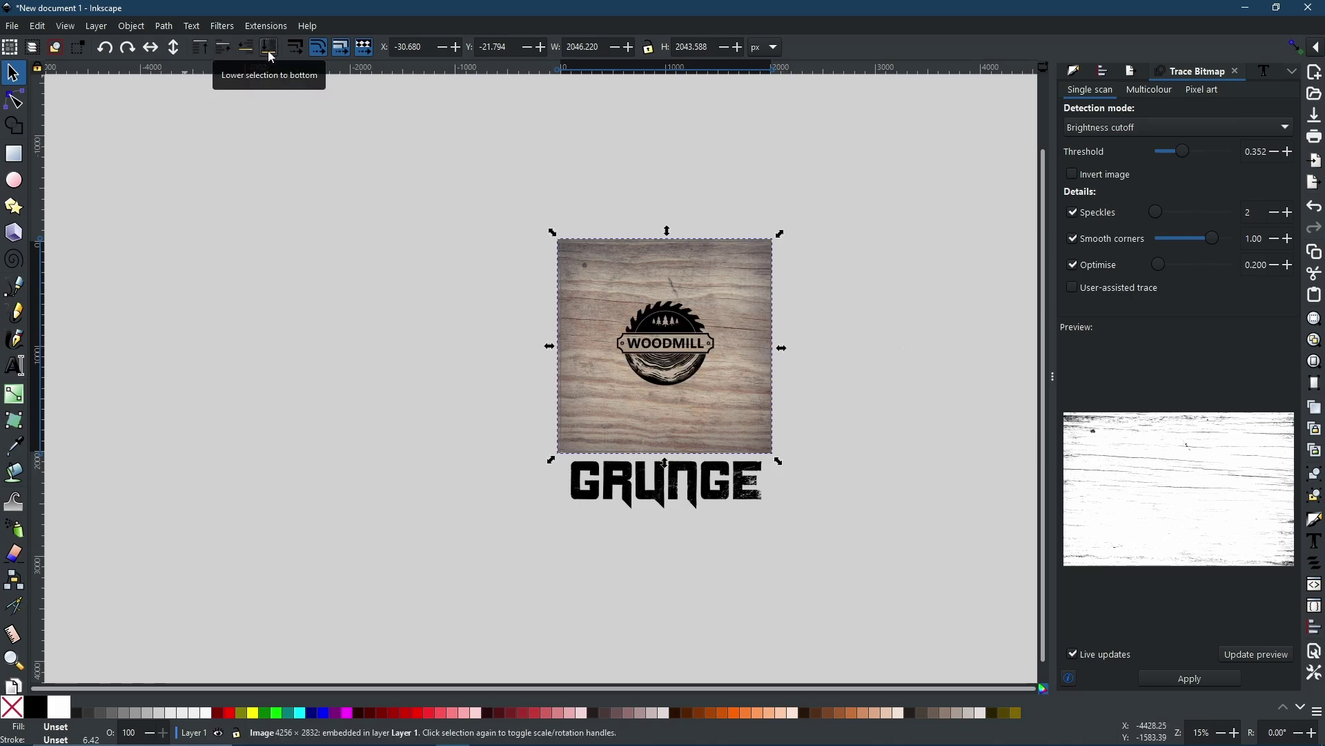
left_click(651, 331)
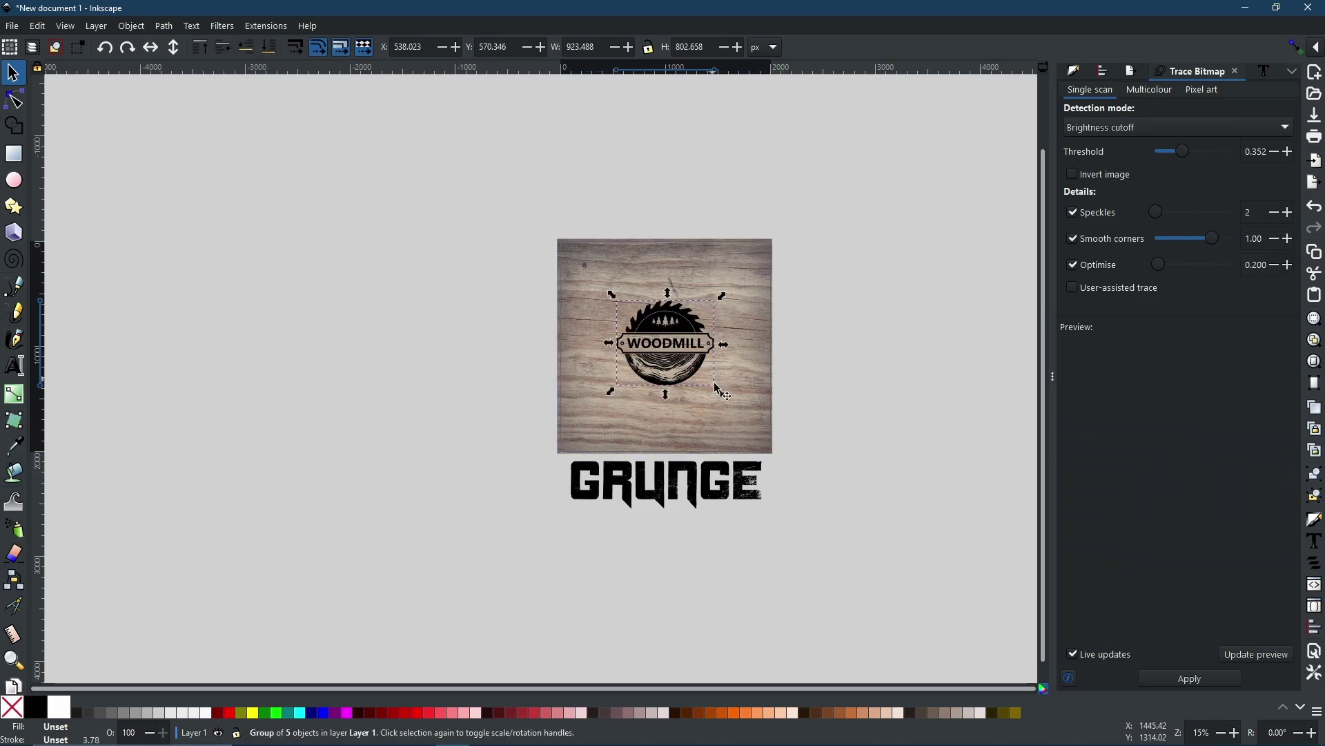
left_click_drag(722, 393, 772, 424)
scroll(676, 382, "up", 2, "ctrl")
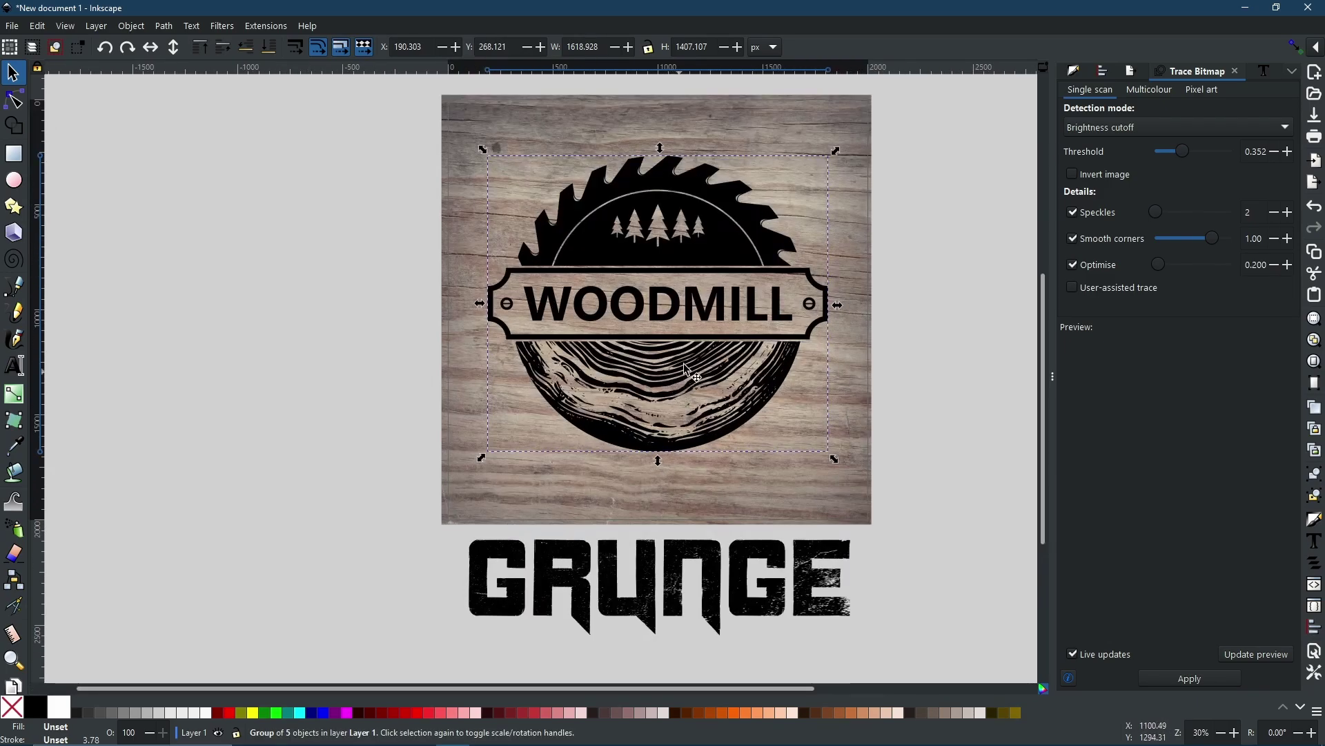
scroll(672, 381, "up", 1)
scroll(672, 381, "right", 1)
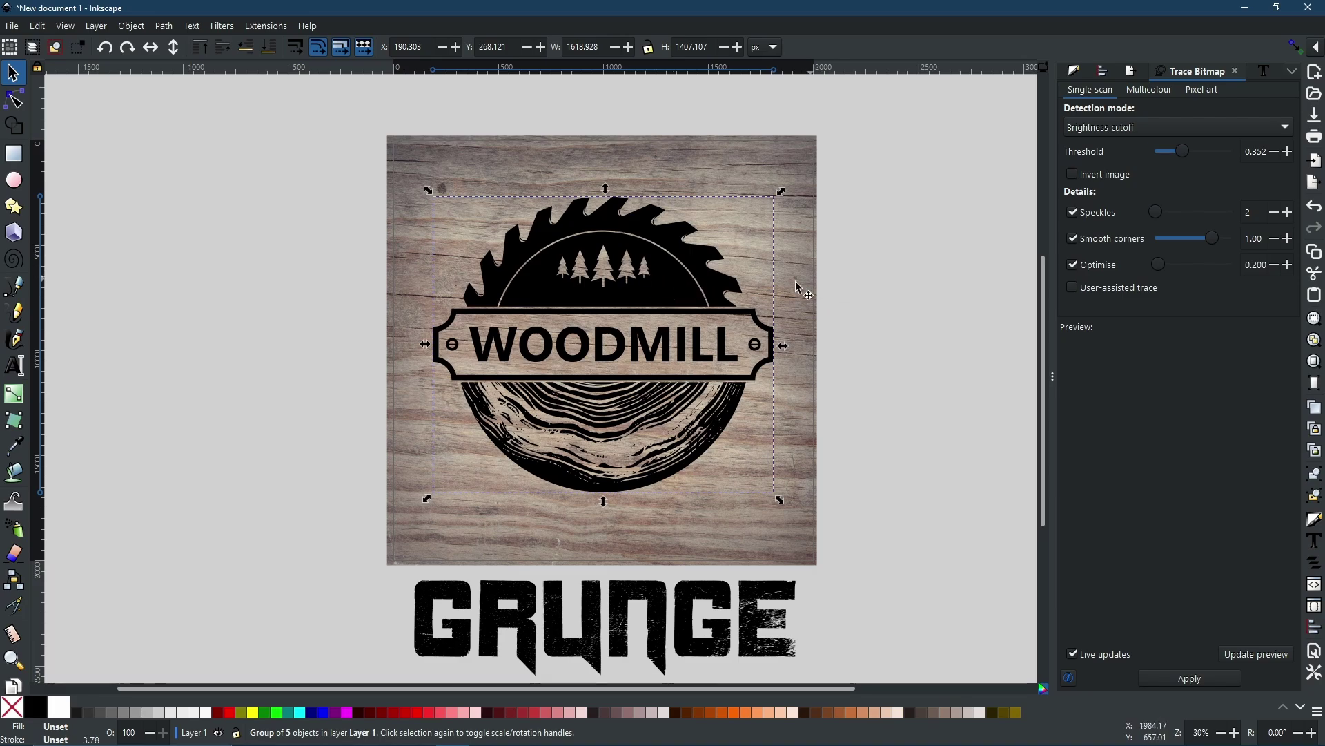
- Duplicate the WOODMILL logo, move the copy left of the wood panel, and show Fill and Stroke for the original
right_click(621, 245)
key("Escape")
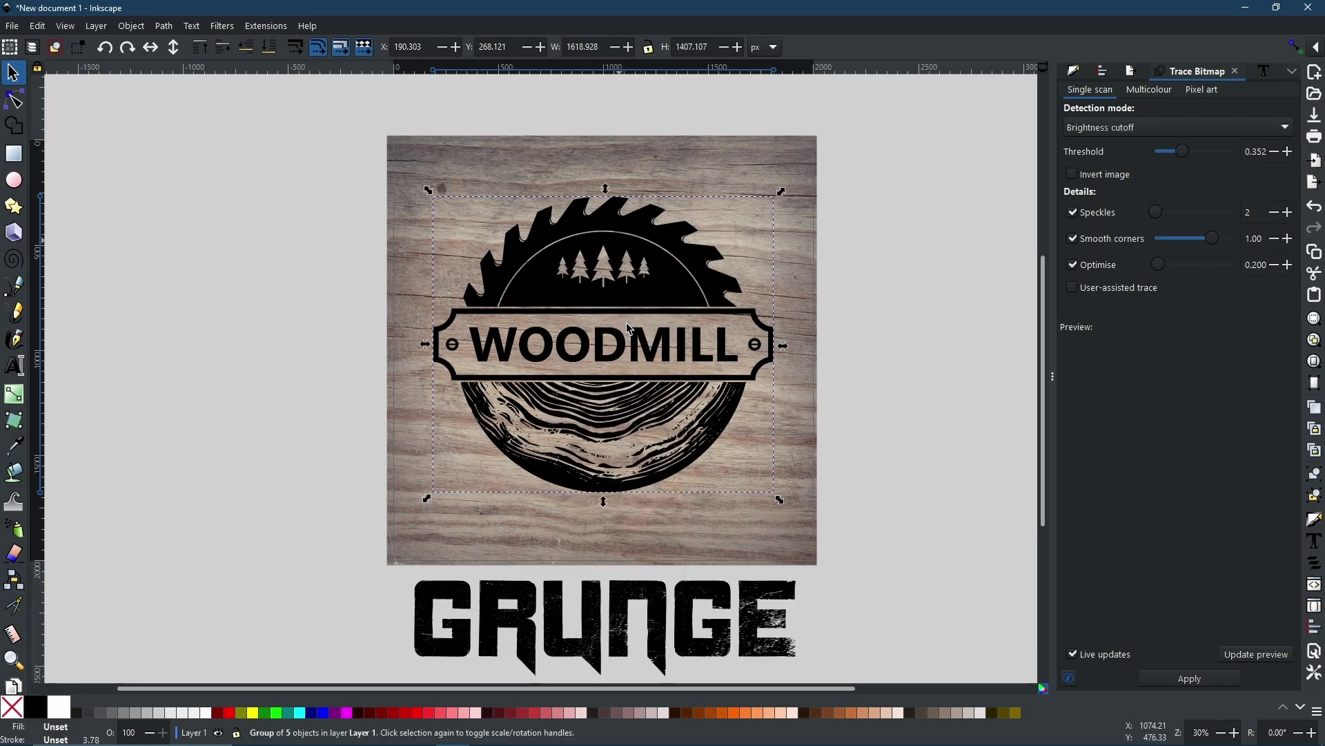
left_click_drag(628, 286, 251, 277)
left_click(611, 281)
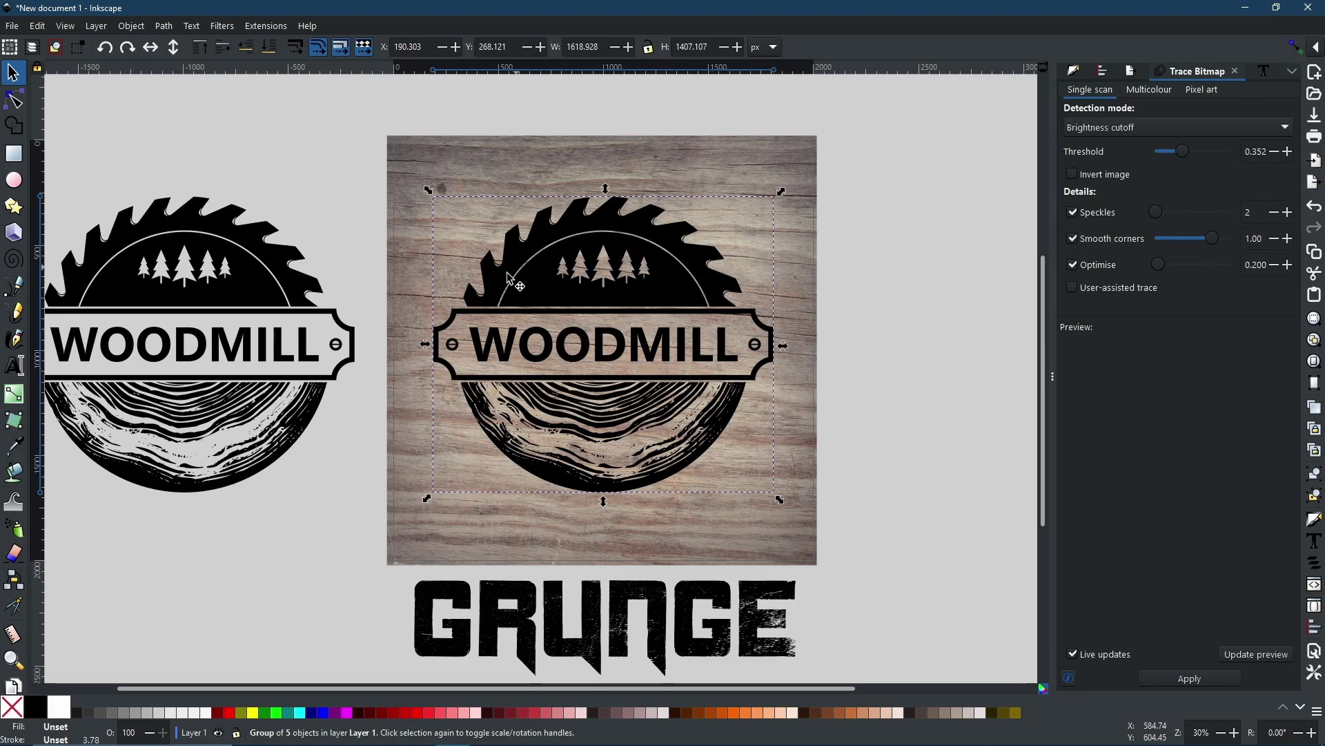
left_click(1076, 74)
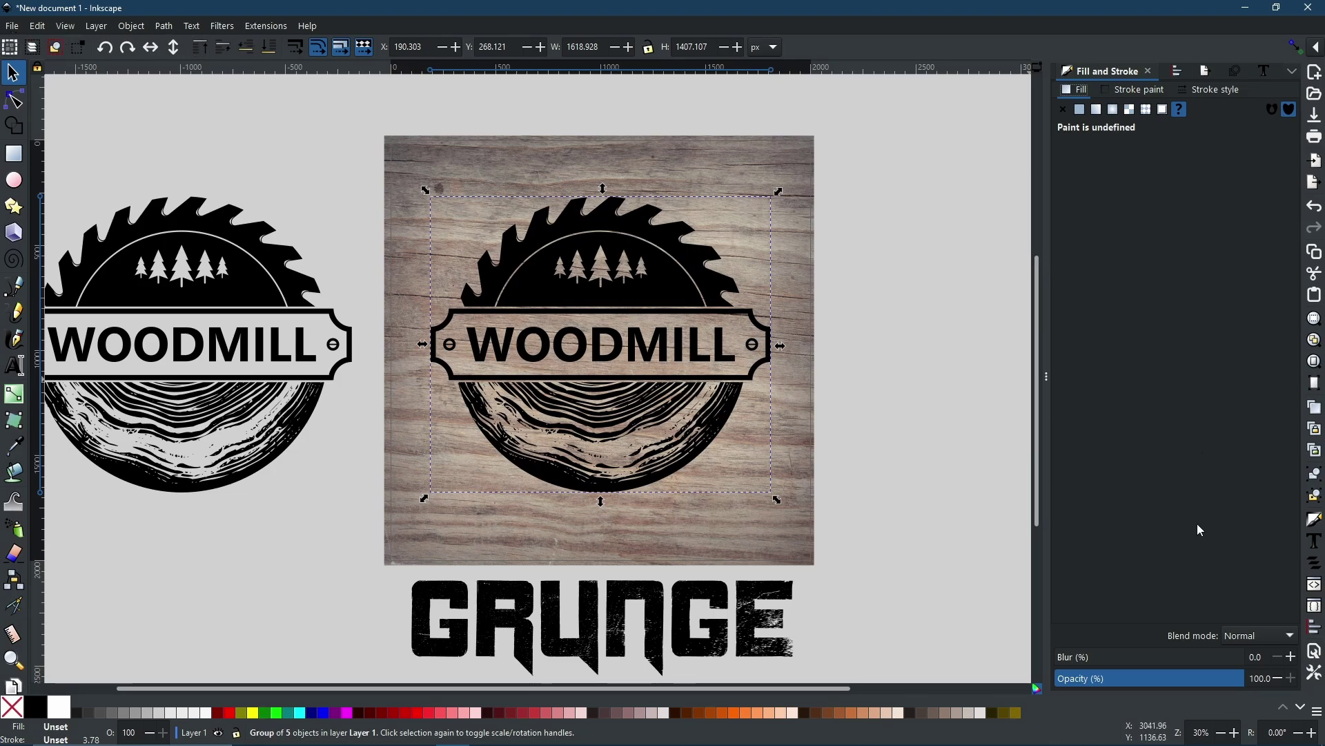
- Drop the wood logo's opacity to 50.5% and lay the full-black copy directly over it
left_click_drag(1190, 684, 1151, 681)
scroll(541, 277, "up", 1, "ctrl")
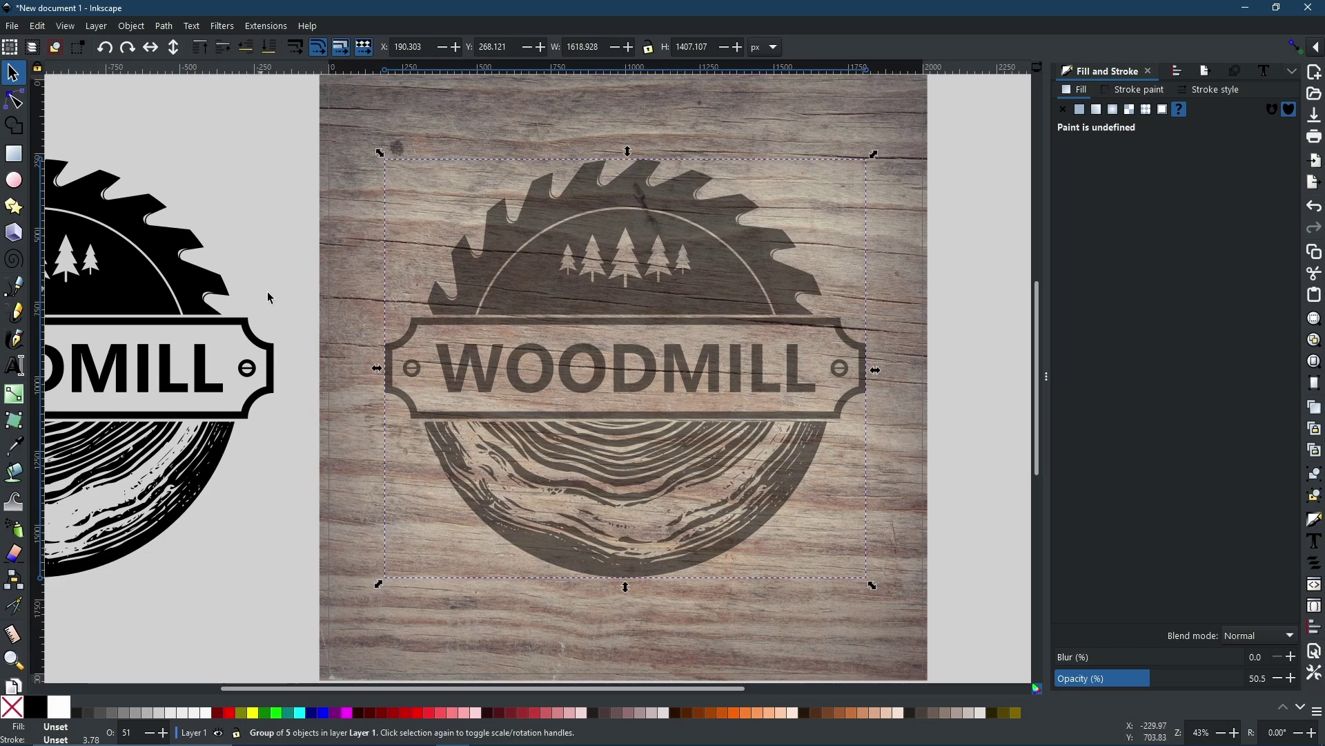
left_click(158, 267)
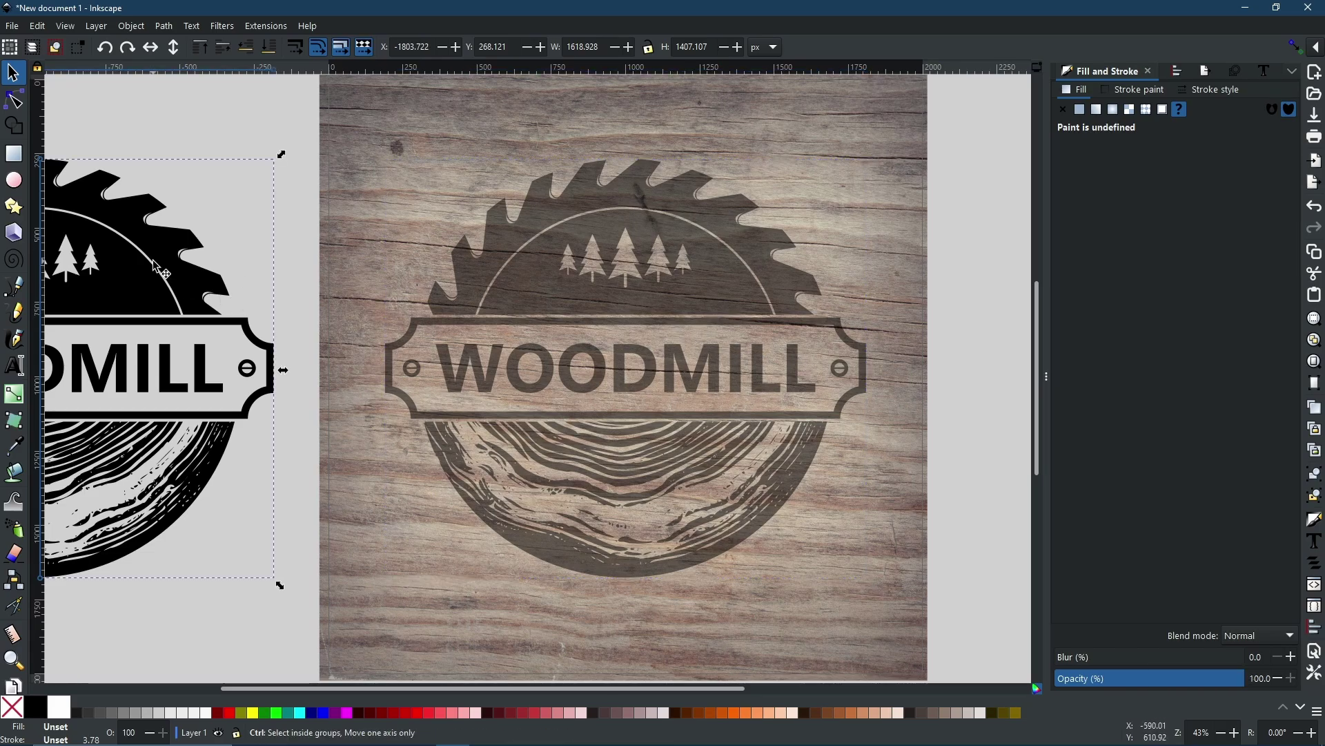
left_click_drag(158, 267, 763, 276)
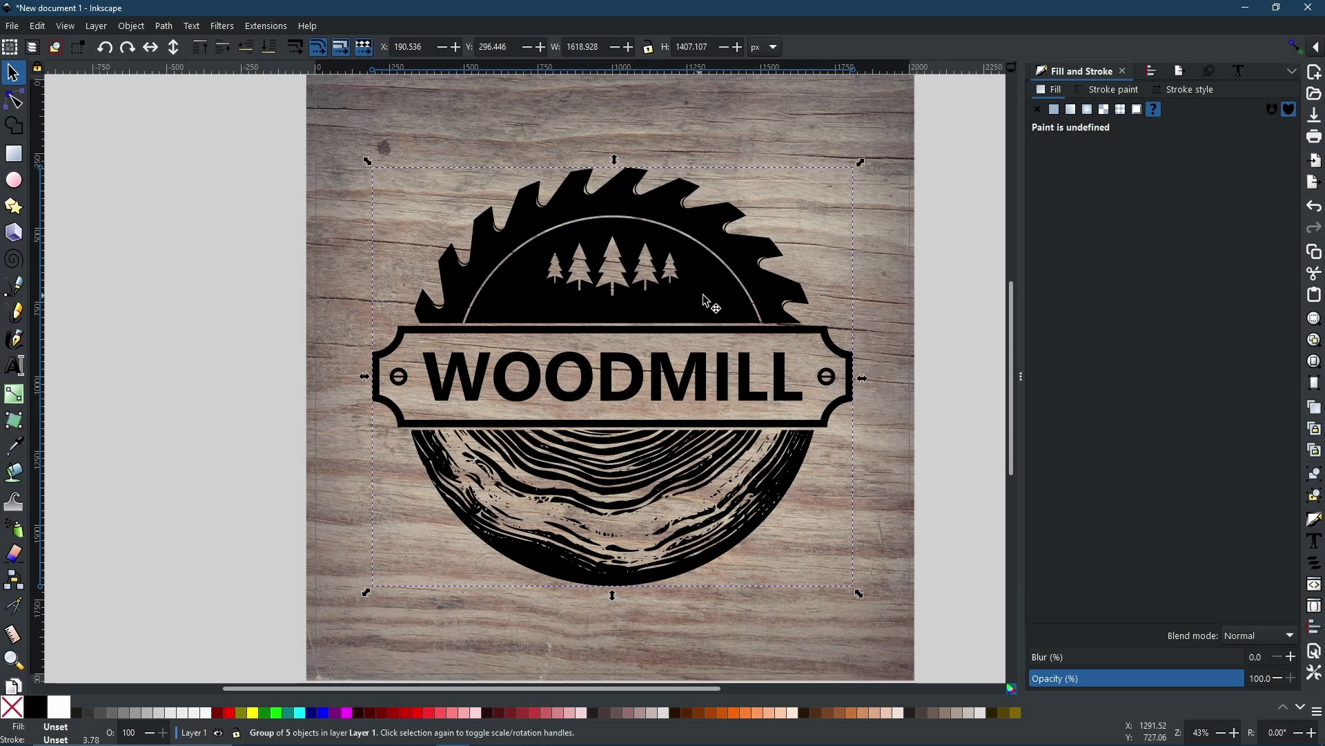
left_click_drag(721, 297, 469, 272)
key("ctrl+z")
- Add an Inner cutout Drop Shadow (blur 2.0, offsets -0.7/2.0 px) with live preview
left_click(223, 30)
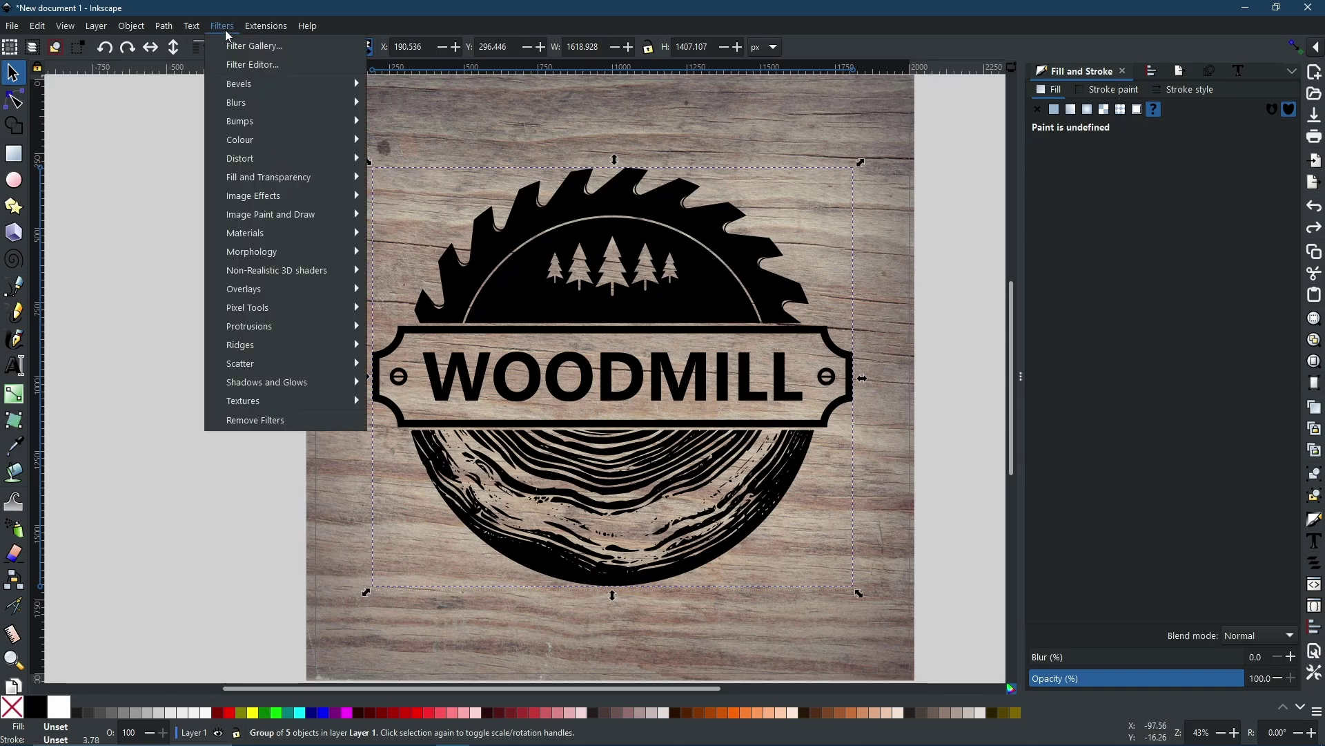
mouse_move(312, 391)
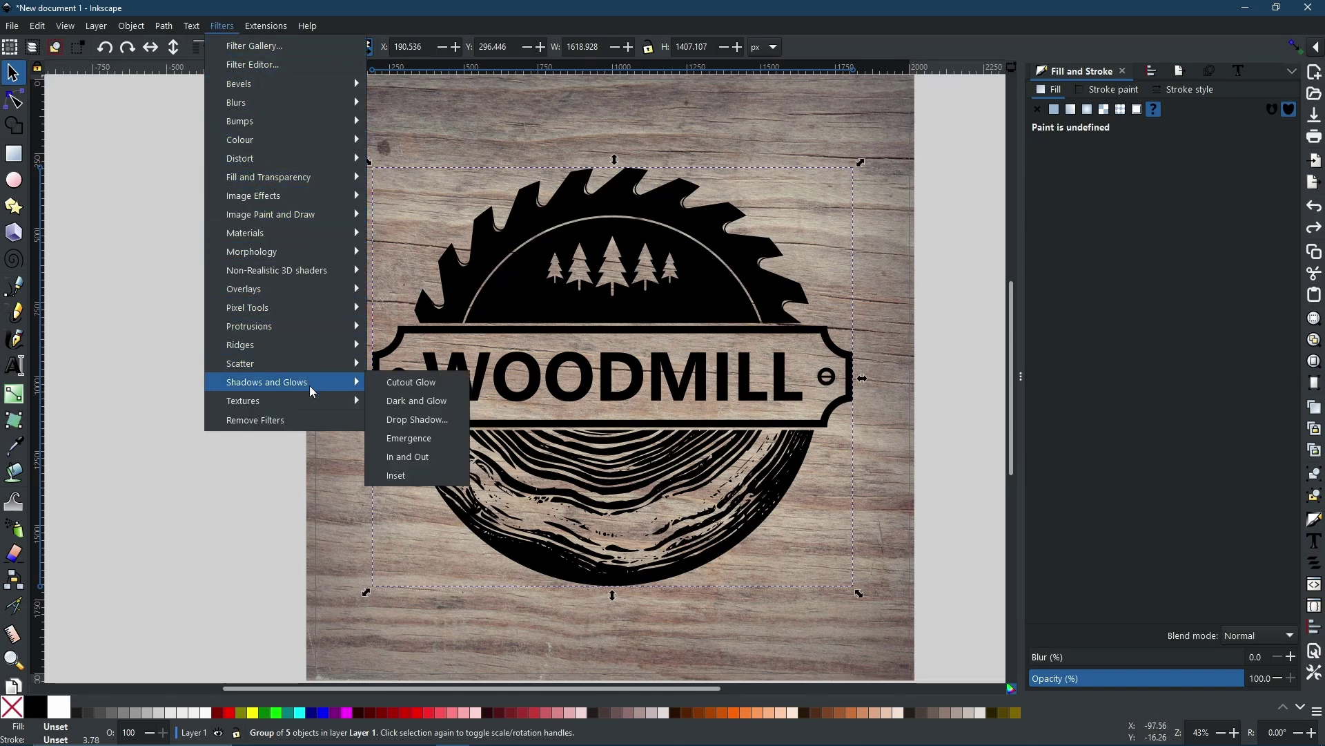
left_click(403, 421)
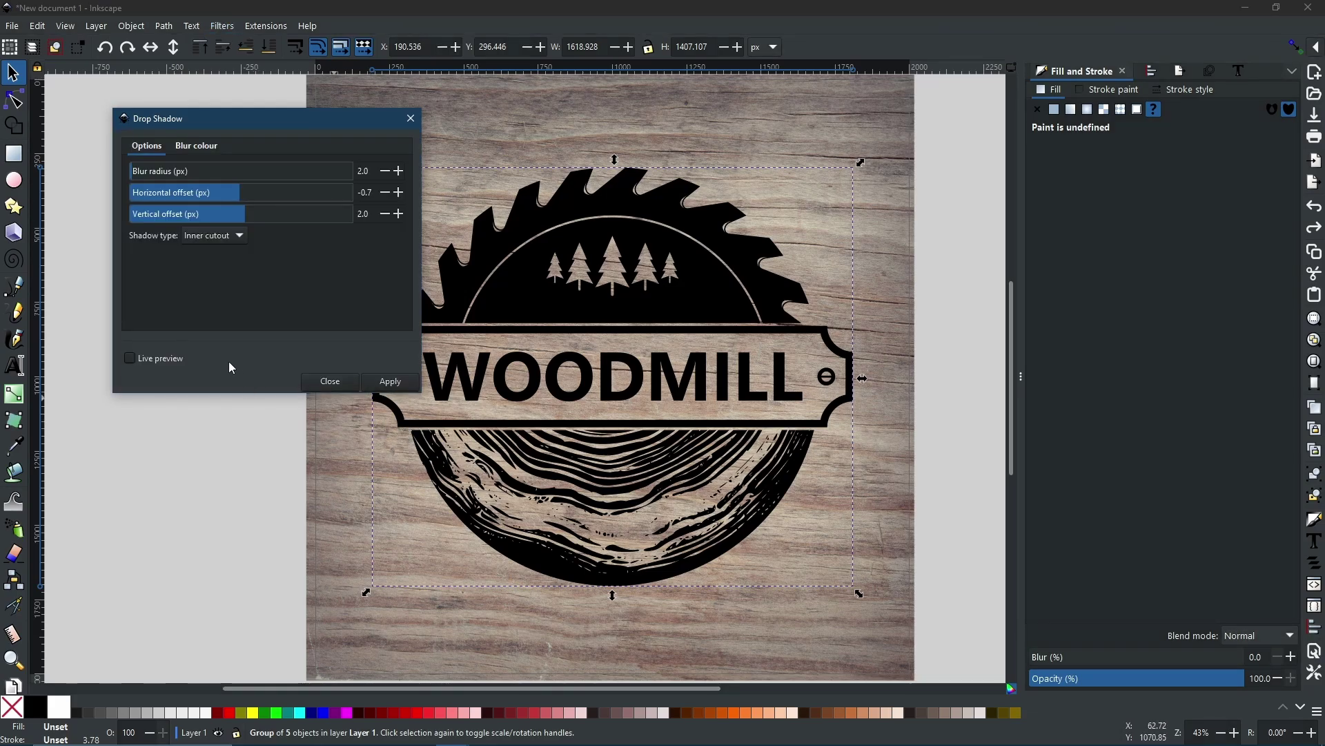
left_click(135, 358)
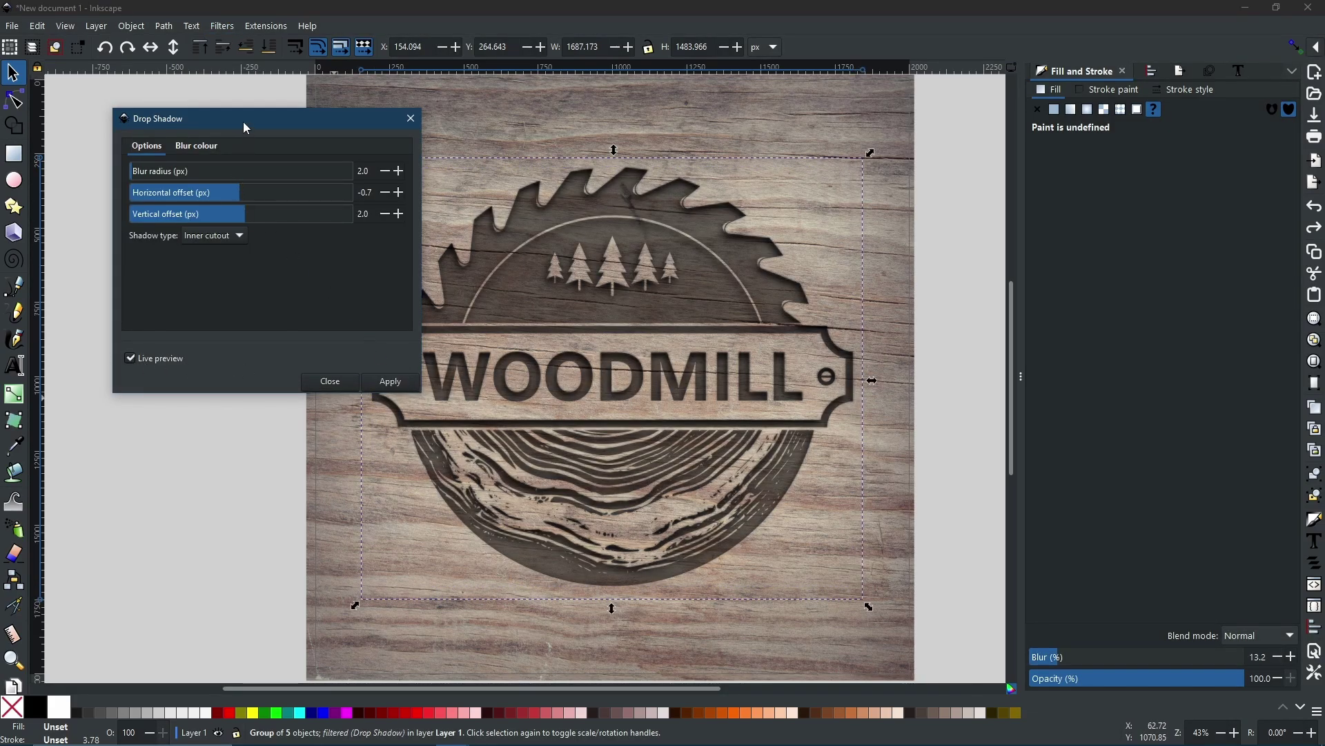
left_click_drag(243, 122, 158, 124)
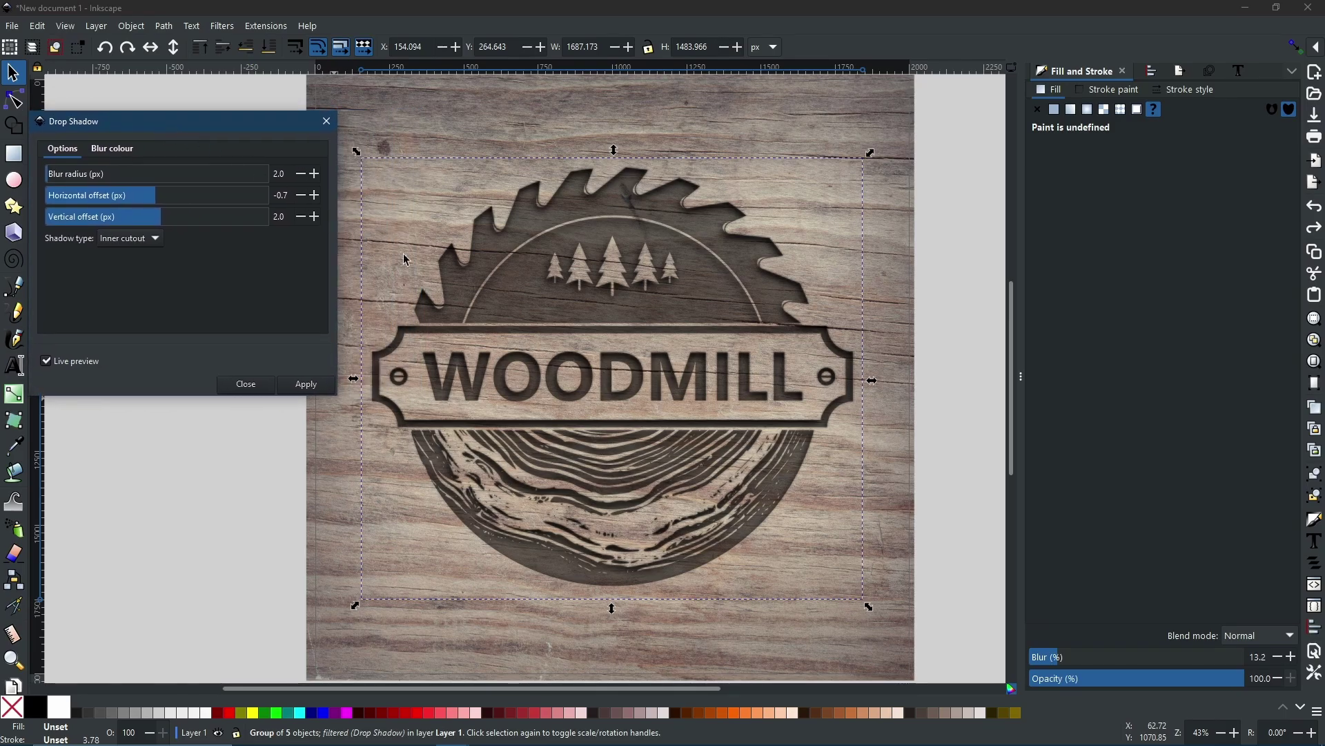
- Set the drop shadow's horizontal and vertical offsets both to 1.0
left_click(315, 196)
left_click(315, 195)
left_click(316, 201)
left_click(315, 195)
left_click(315, 195)
left_click(315, 195)
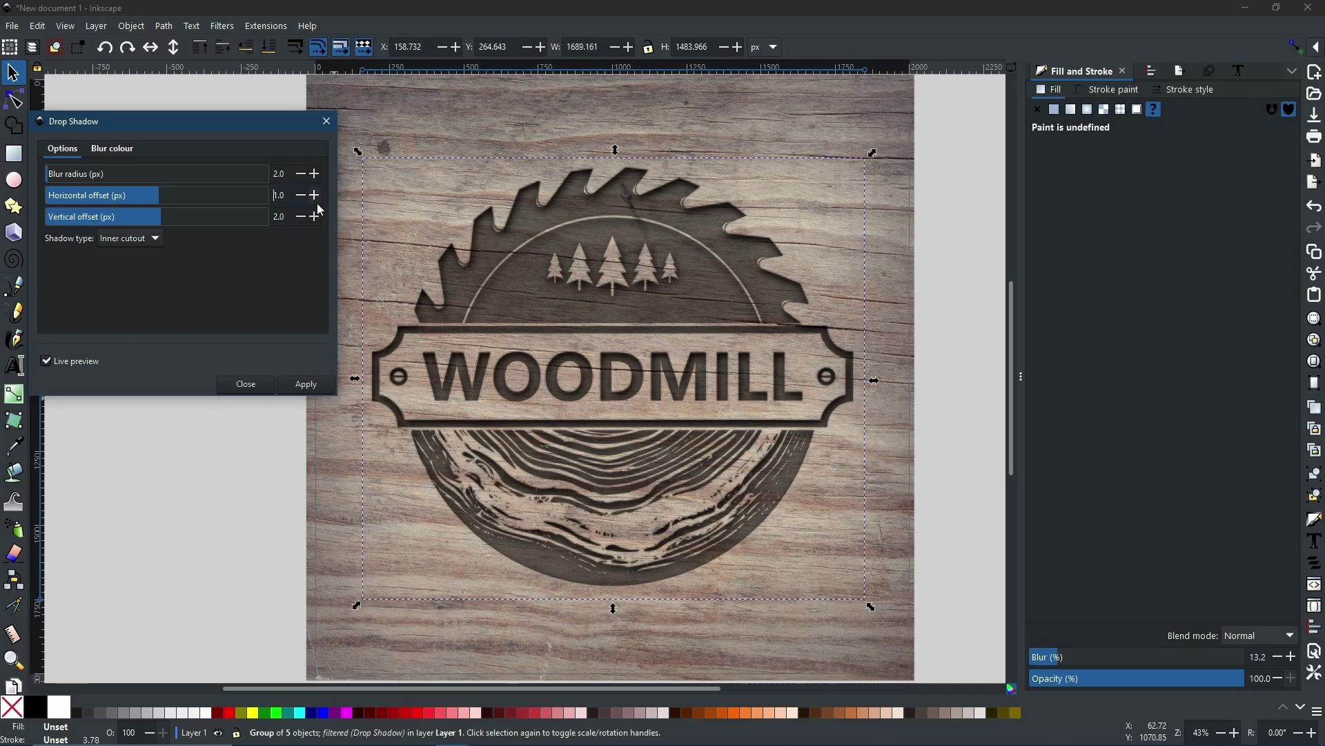
left_click(303, 217)
left_click(302, 217)
left_click(303, 216)
left_click(303, 217)
left_click(302, 217)
left_click(302, 216)
left_click(303, 217)
left_click(303, 217)
left_click(302, 217)
left_click(302, 217)
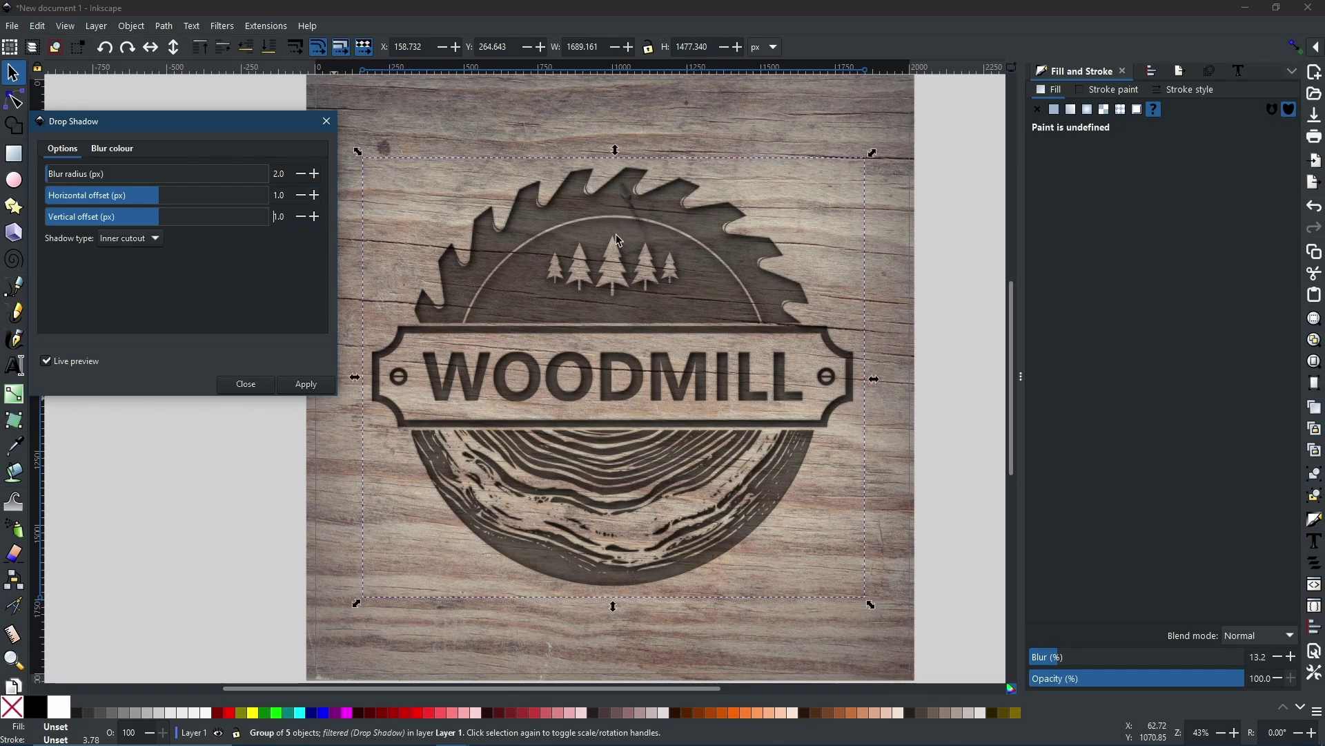
- Raise the shadow's blur radius to 2.9
left_click(316, 176)
left_click(317, 175)
left_click(316, 176)
left_click(316, 175)
left_click(316, 176)
left_click(316, 175)
left_click(316, 175)
left_click(316, 176)
left_click(316, 175)
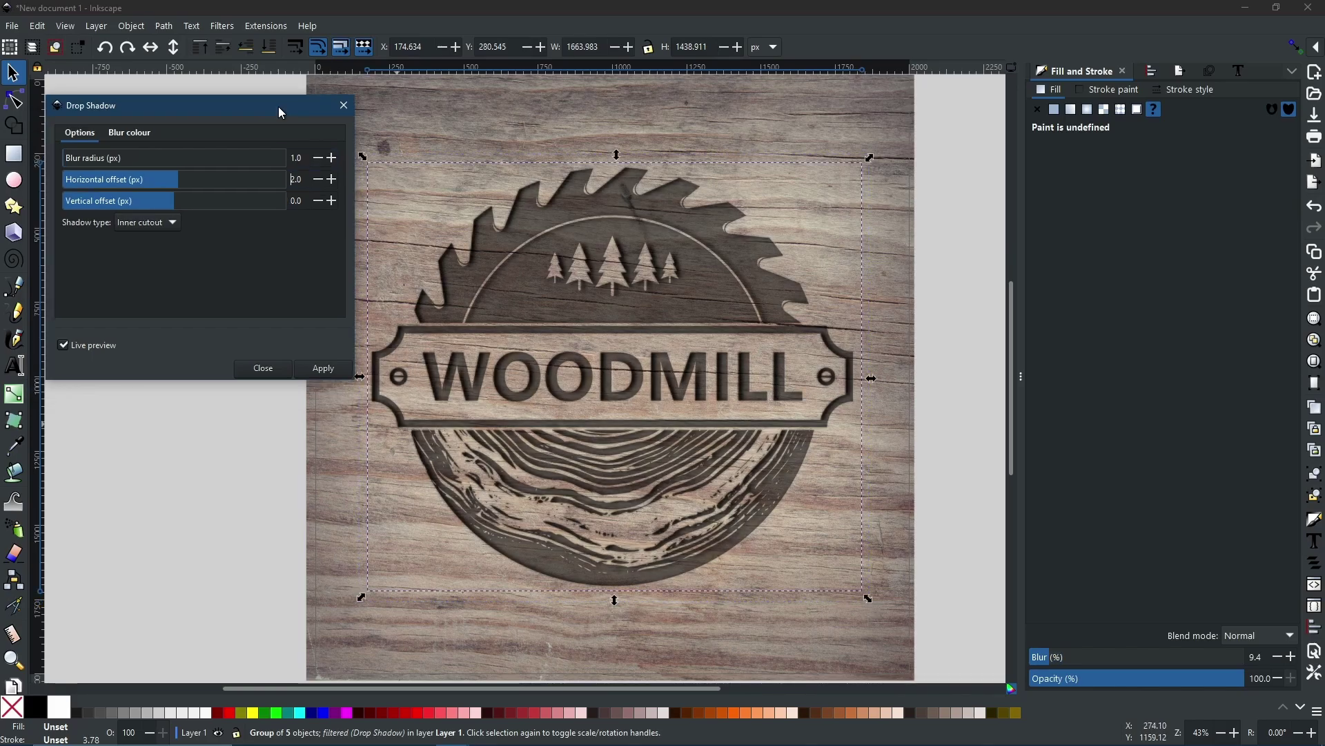
left_click_drag(279, 106, 287, 107)
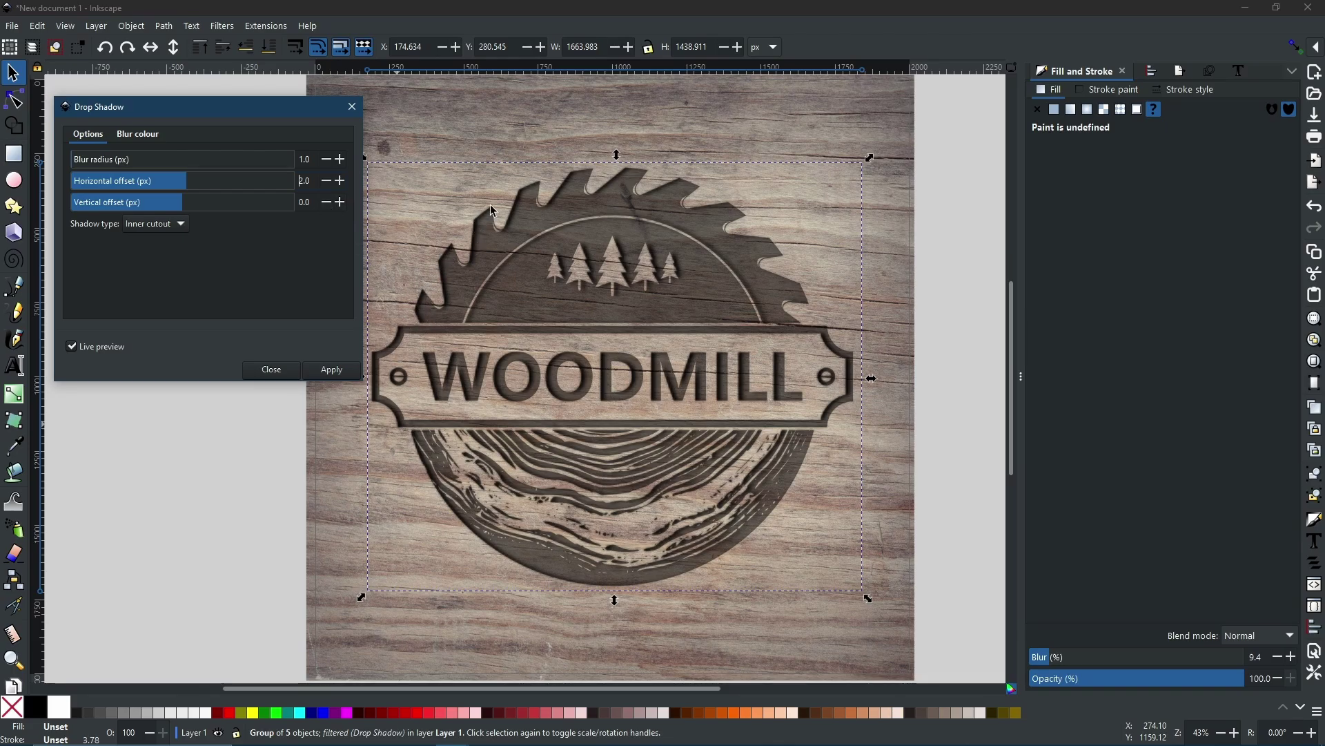
- Close the shadow settings and move the shadowed logo off the page's left edge
key("Escape")
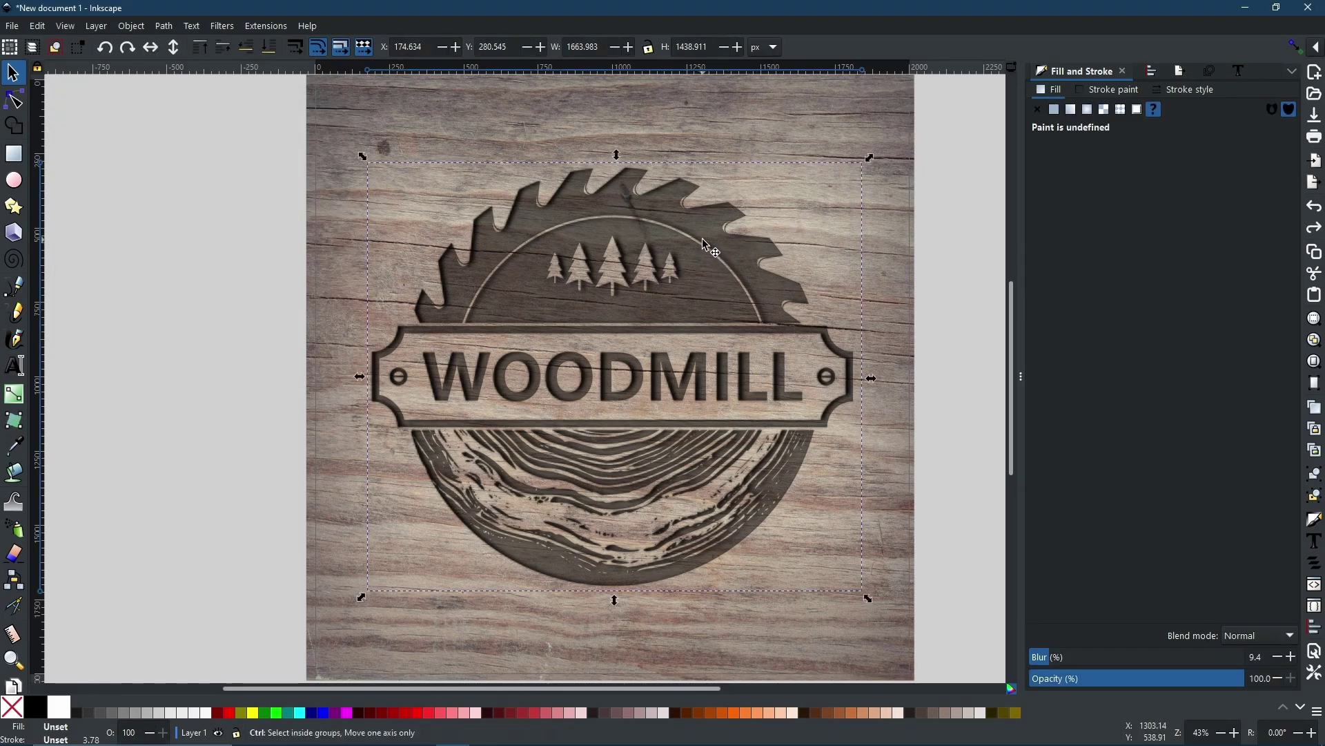
left_click_drag(700, 243, 115, 205)
scroll(151, 345, "up", 2)
scroll(255, 340, "left", 3)
scroll(255, 339, "down", 2)
scroll(255, 340, "right", 4)
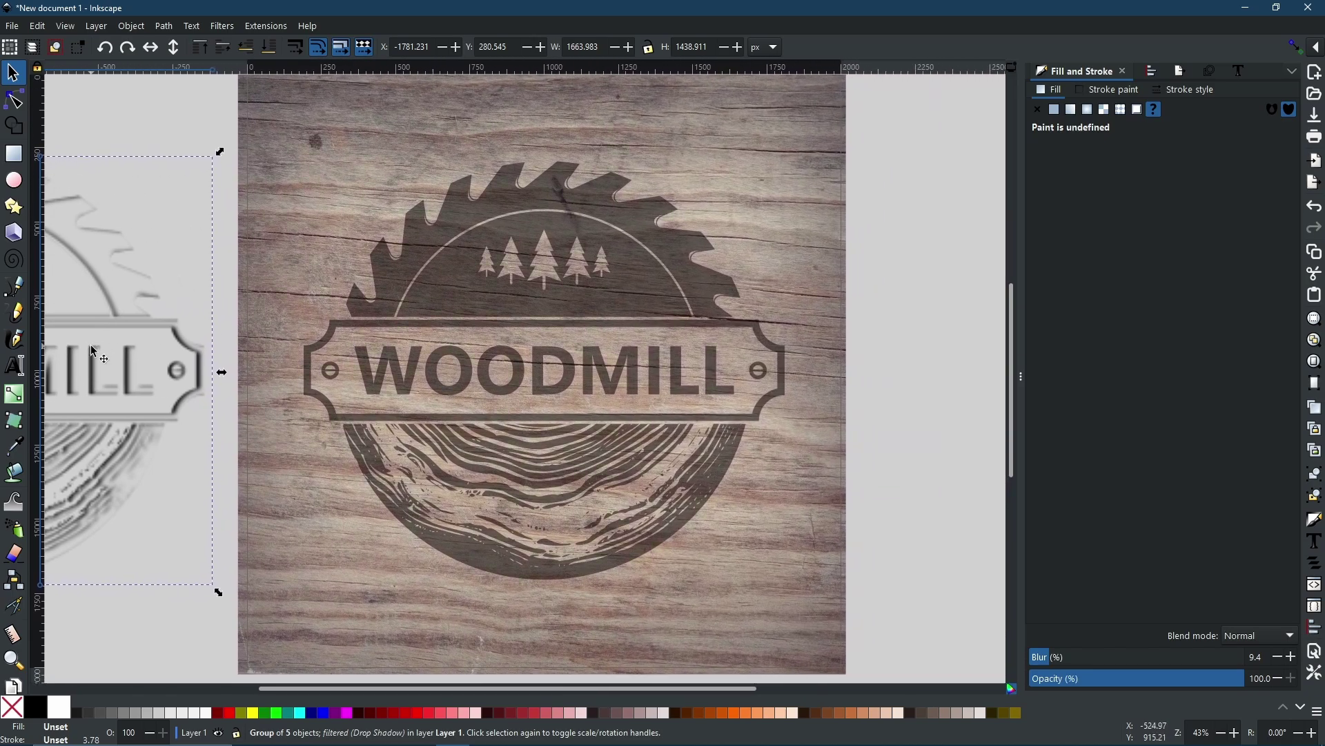
- Duplicate the plain 50.5%-opacity logo left on the wood panel
left_click(646, 301)
right_click(624, 285)
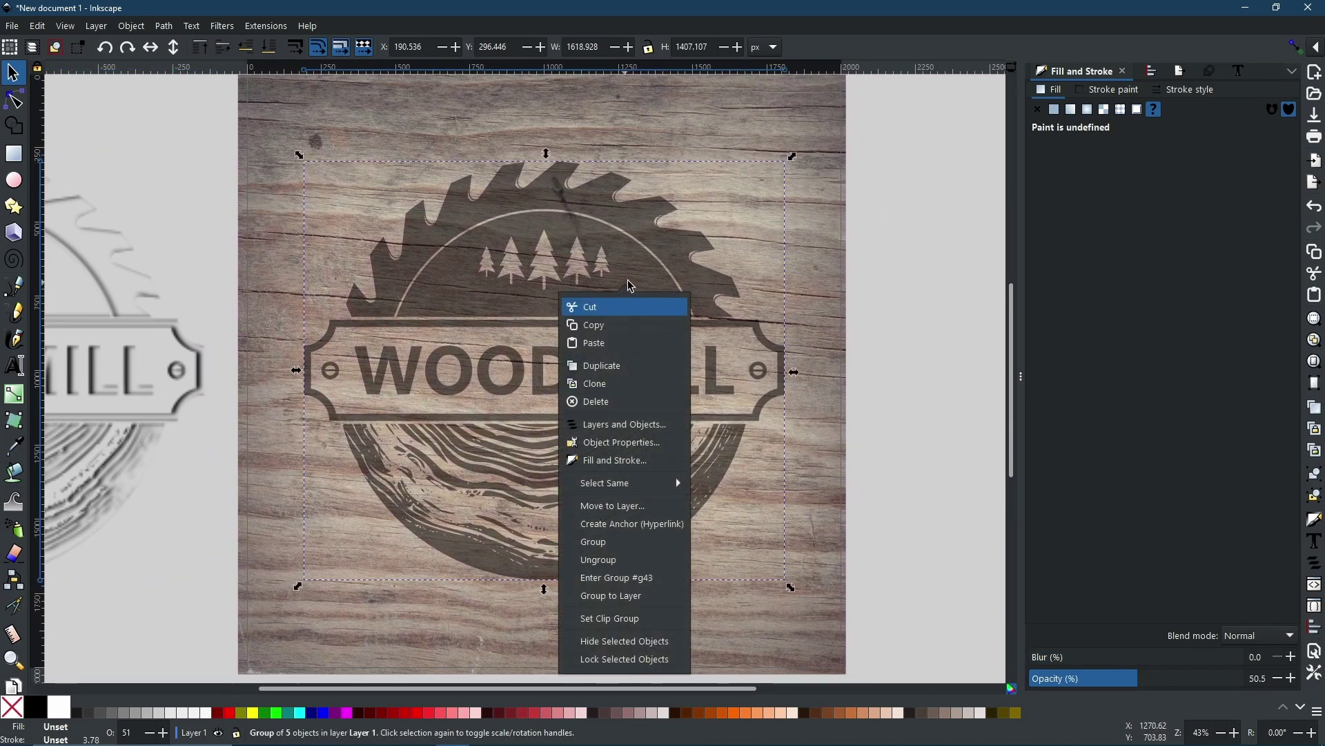
left_click(624, 363)
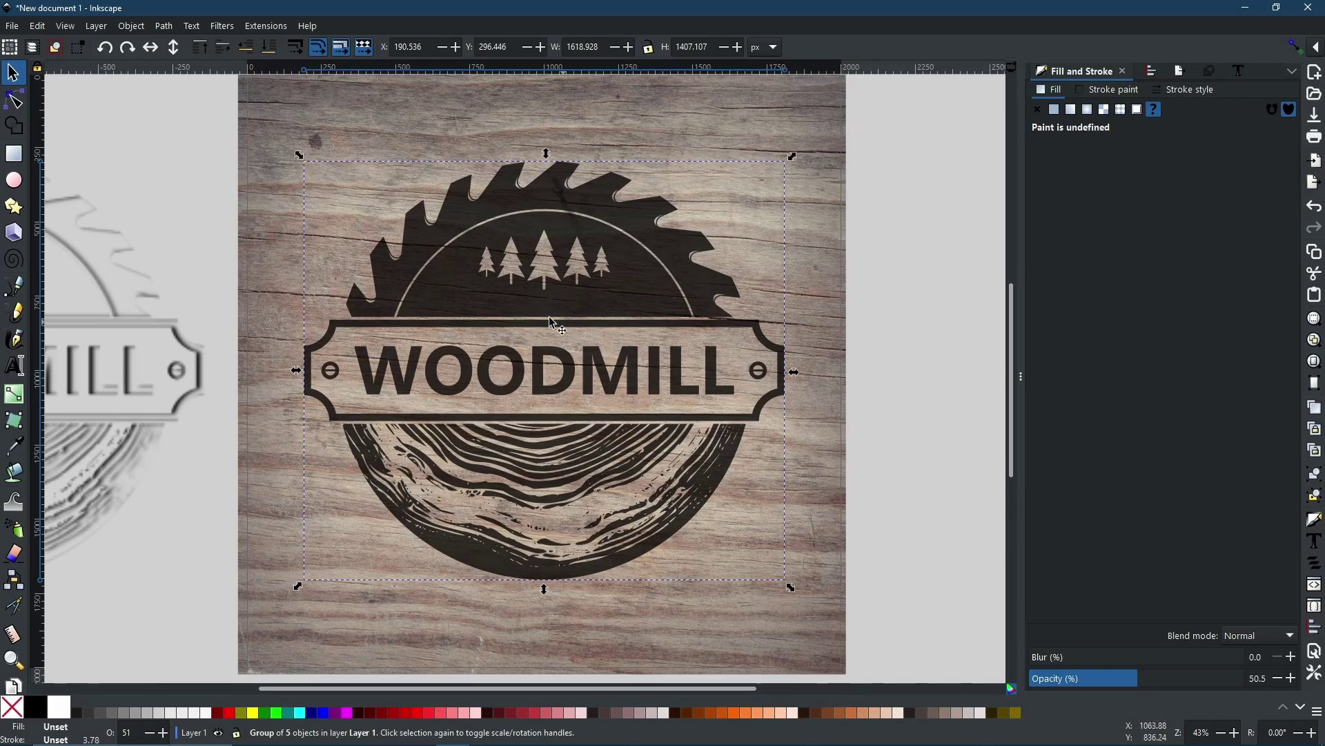
- Preview a Drop Shadow on the duplicated WOODMILL logo with blur 1.0 and horizontal offset -2.0
left_click(221, 25)
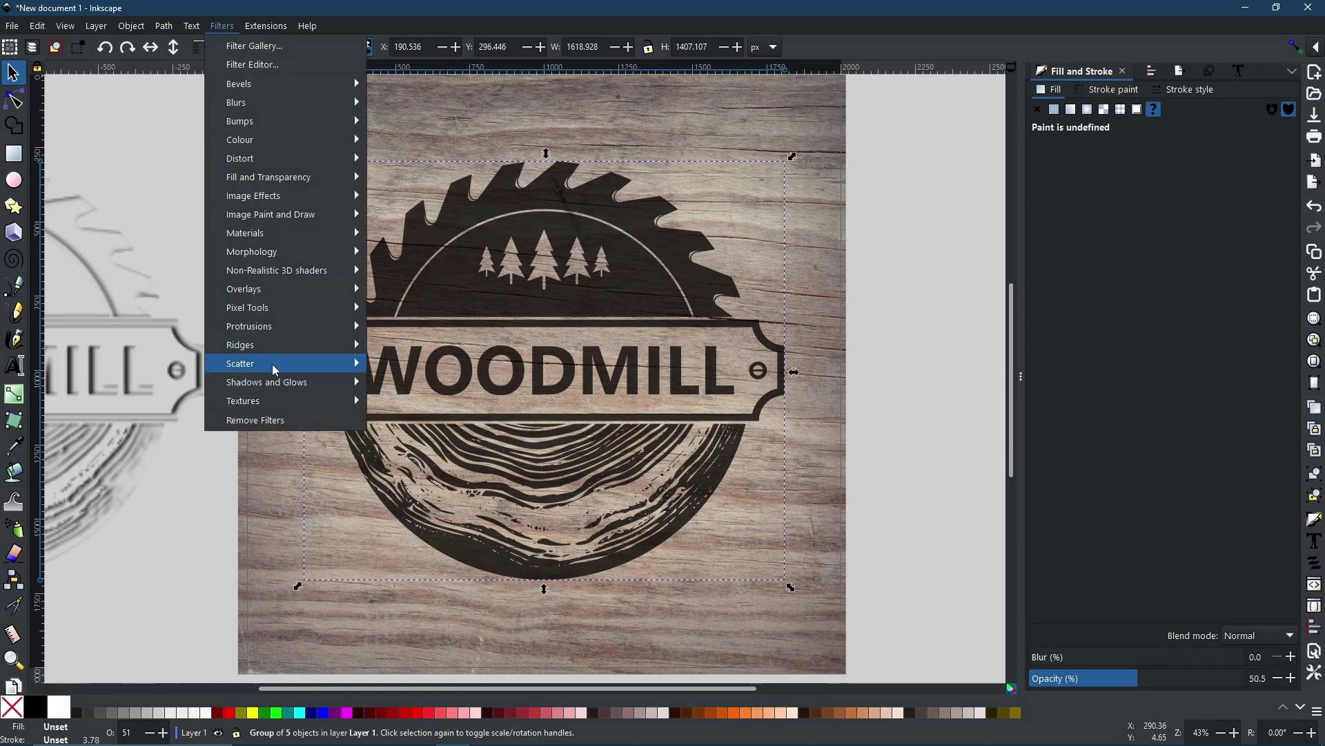
mouse_move(286, 385)
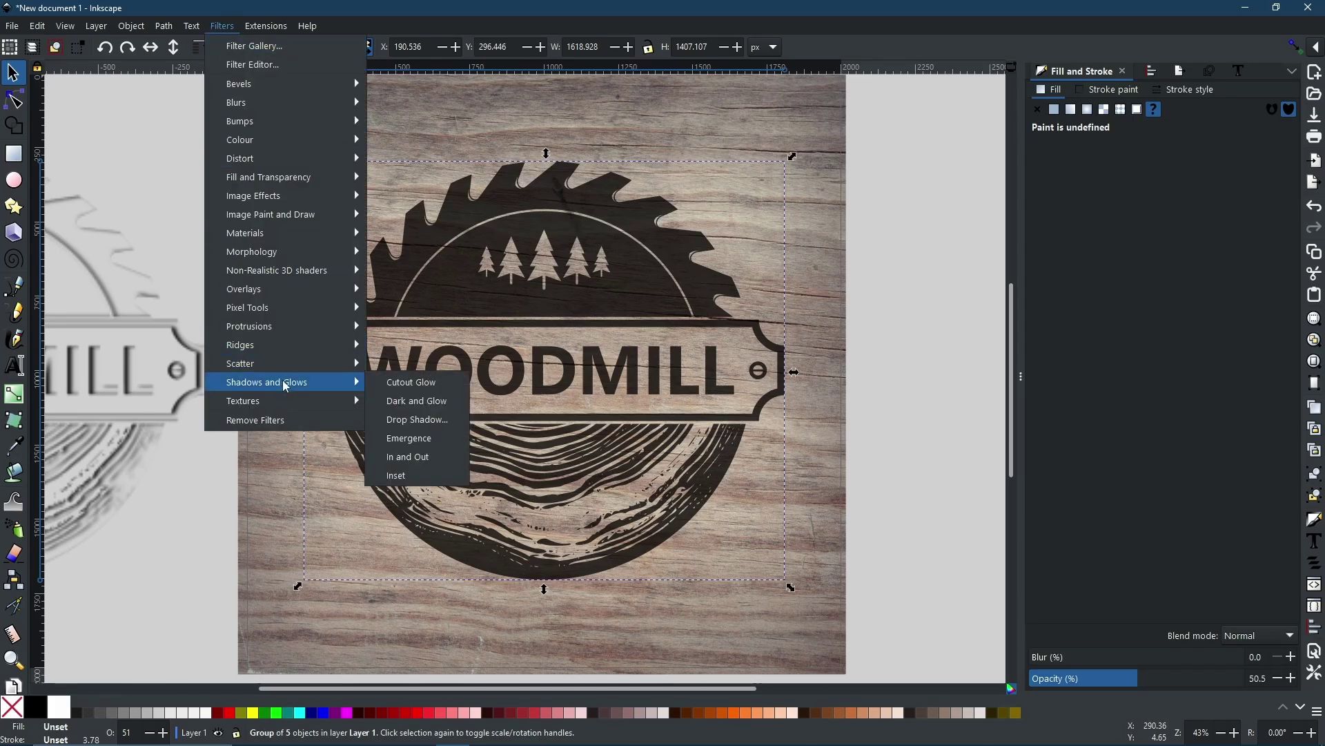
left_click(417, 421)
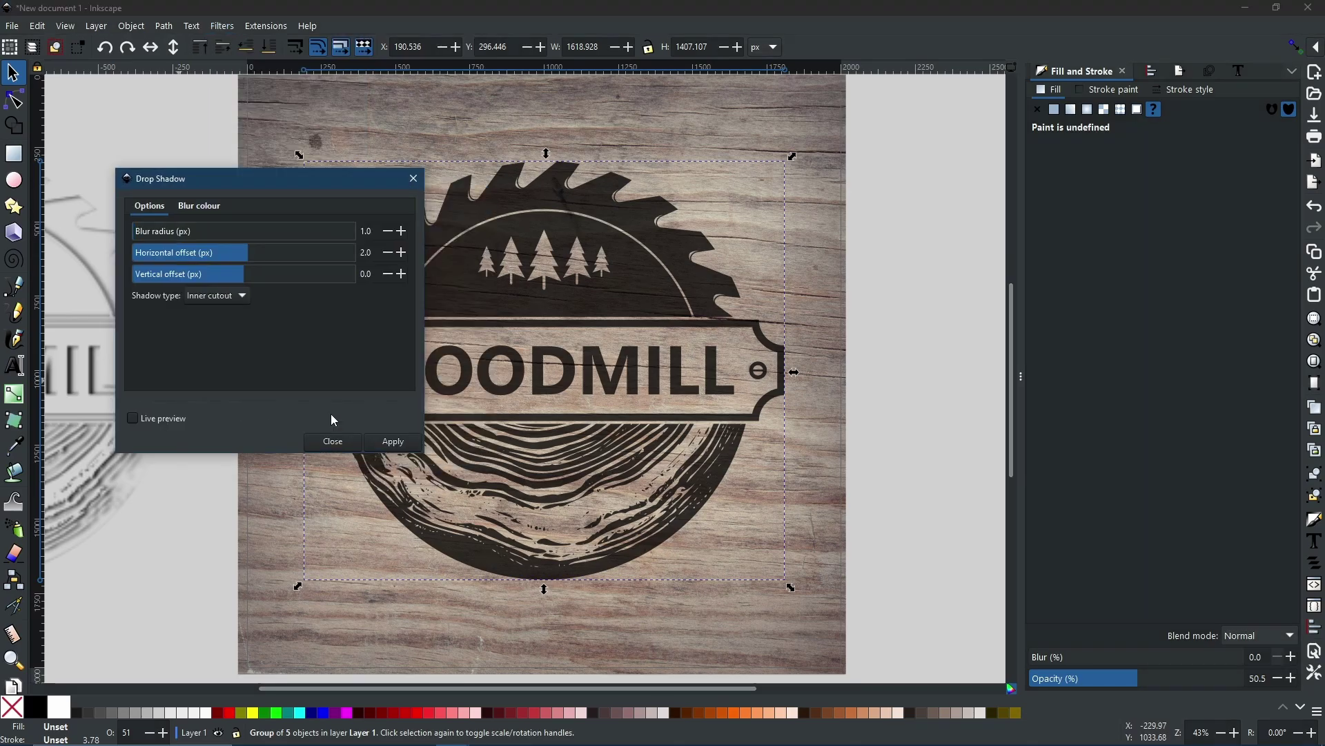
left_click_drag(301, 185, 234, 95)
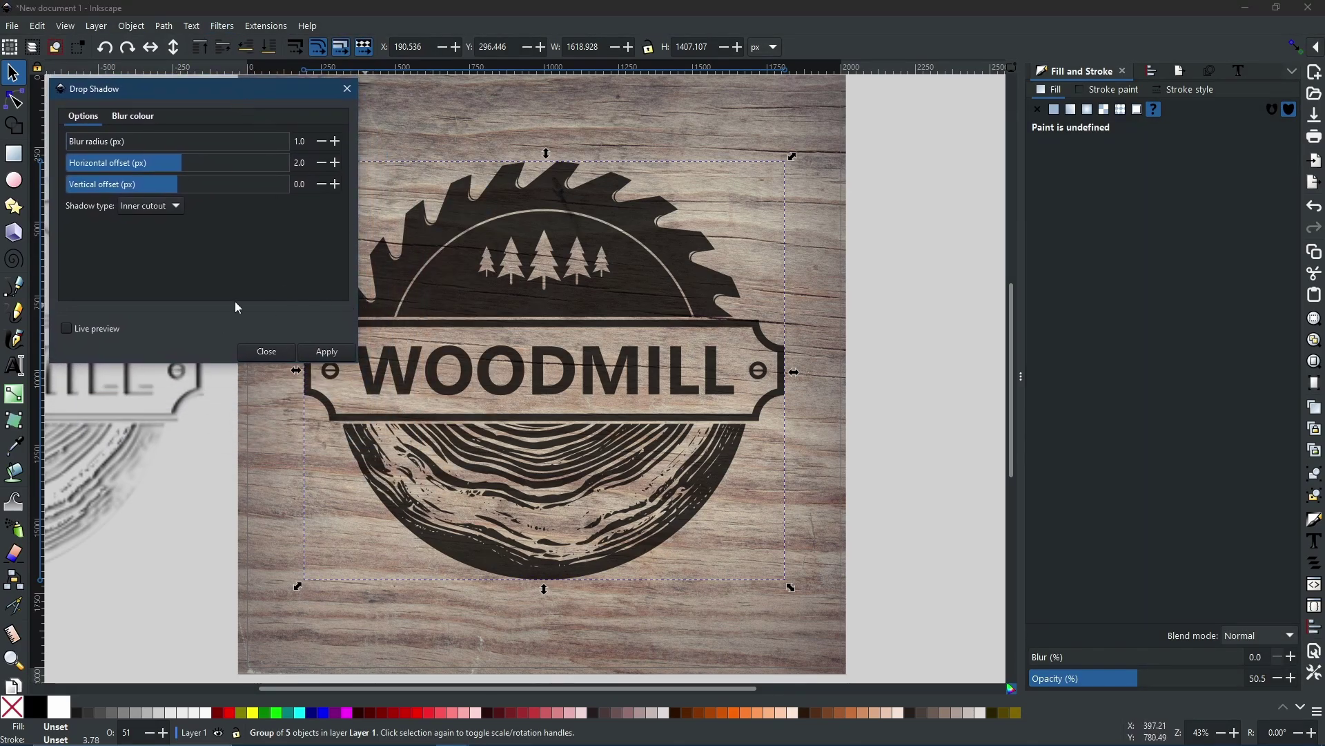
left_click(67, 328)
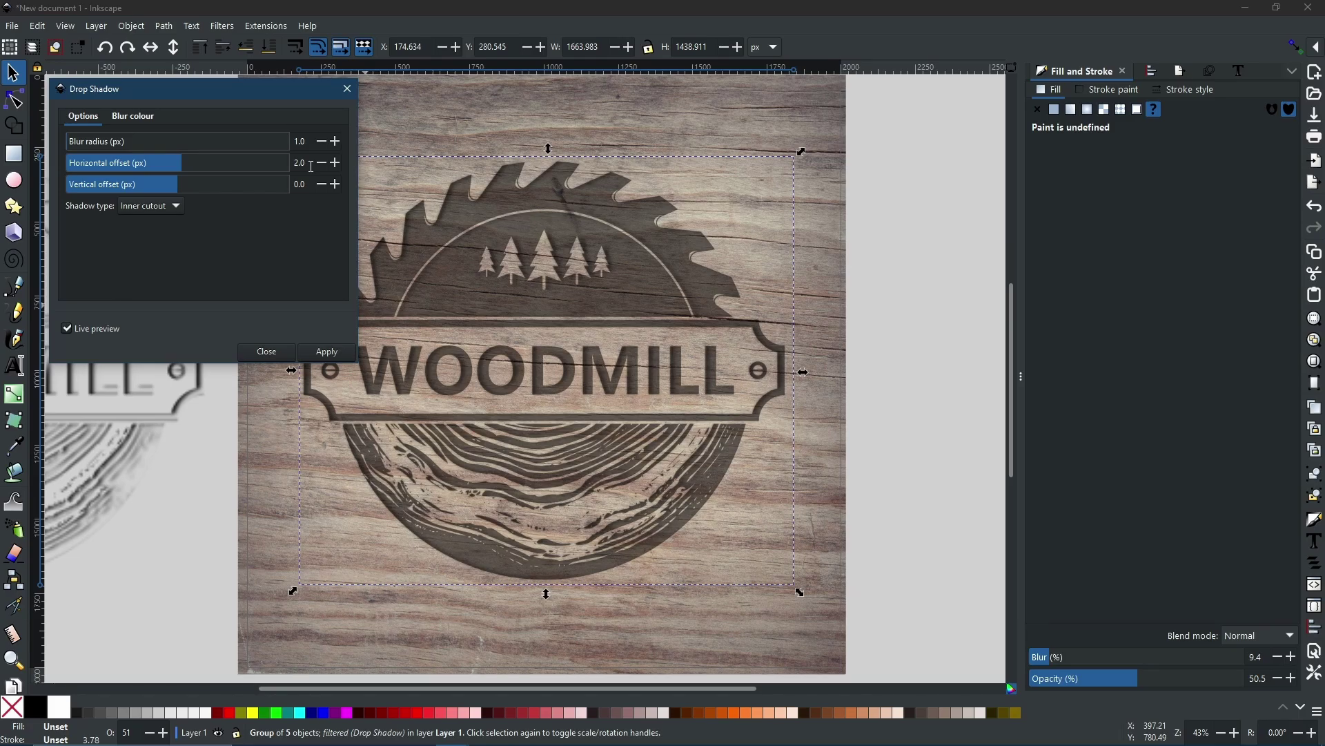
left_click(319, 164)
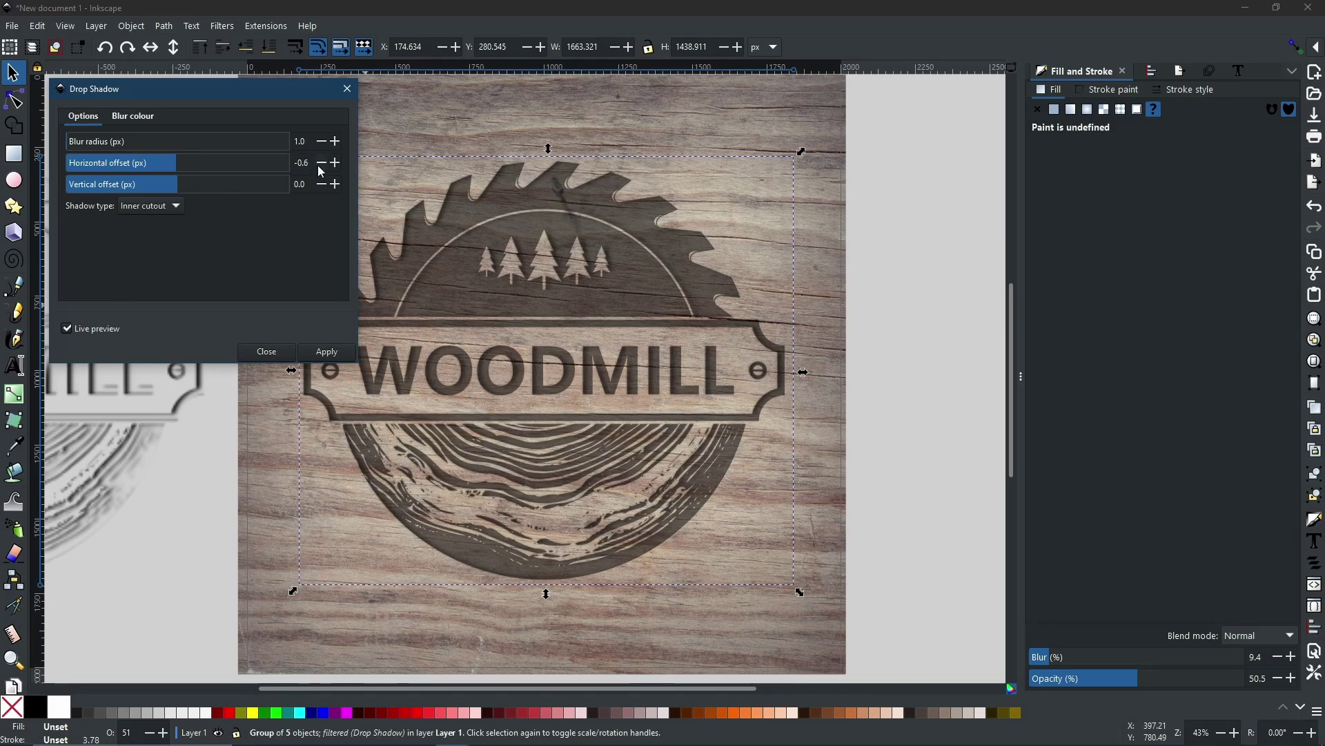
left_click(319, 166)
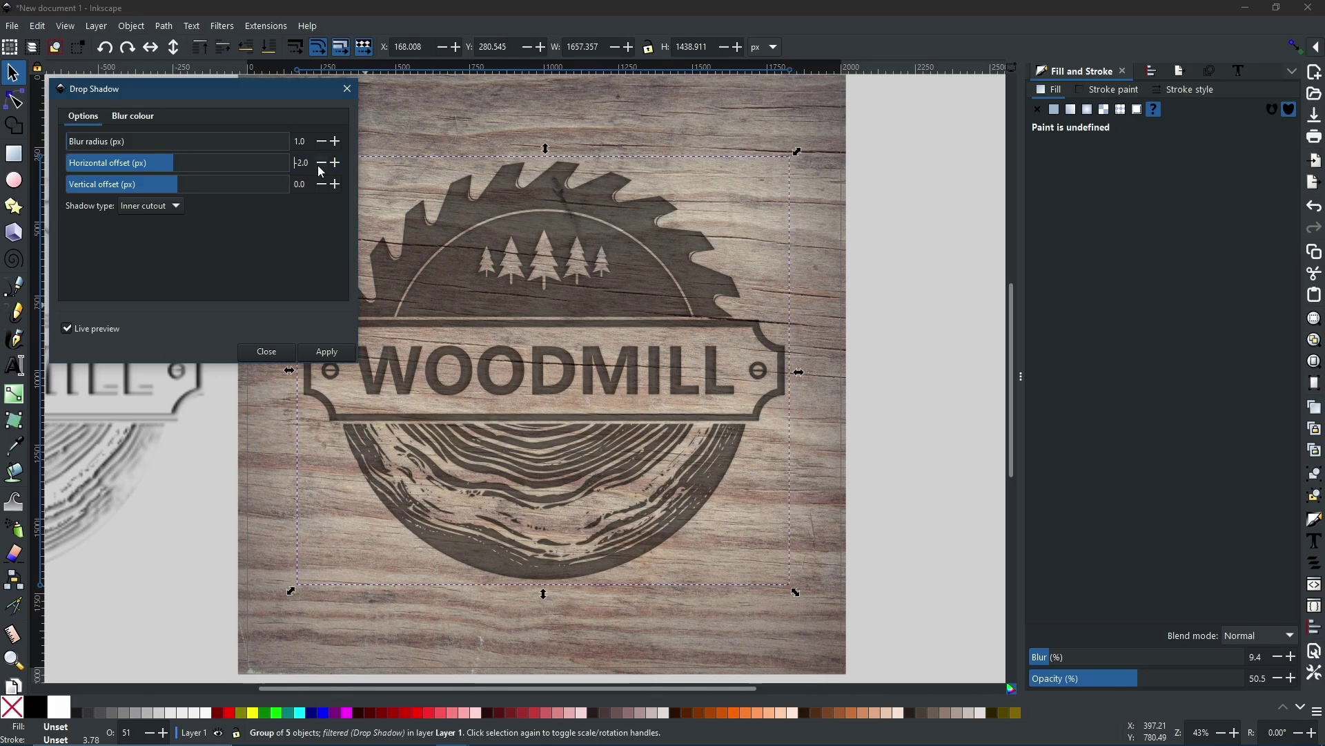
left_click(320, 166)
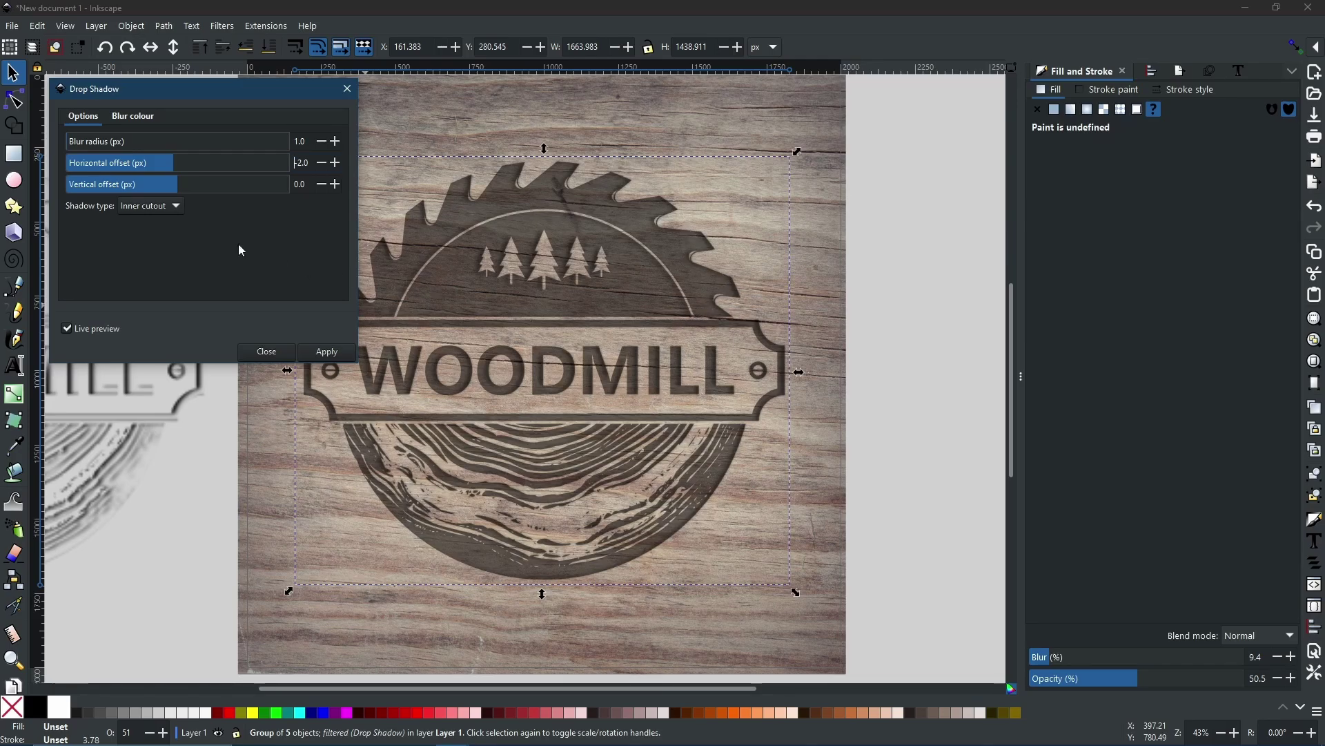
- Make the shadow colour white (V 100) and apply the drop shadow to the logo copy
left_click(129, 119)
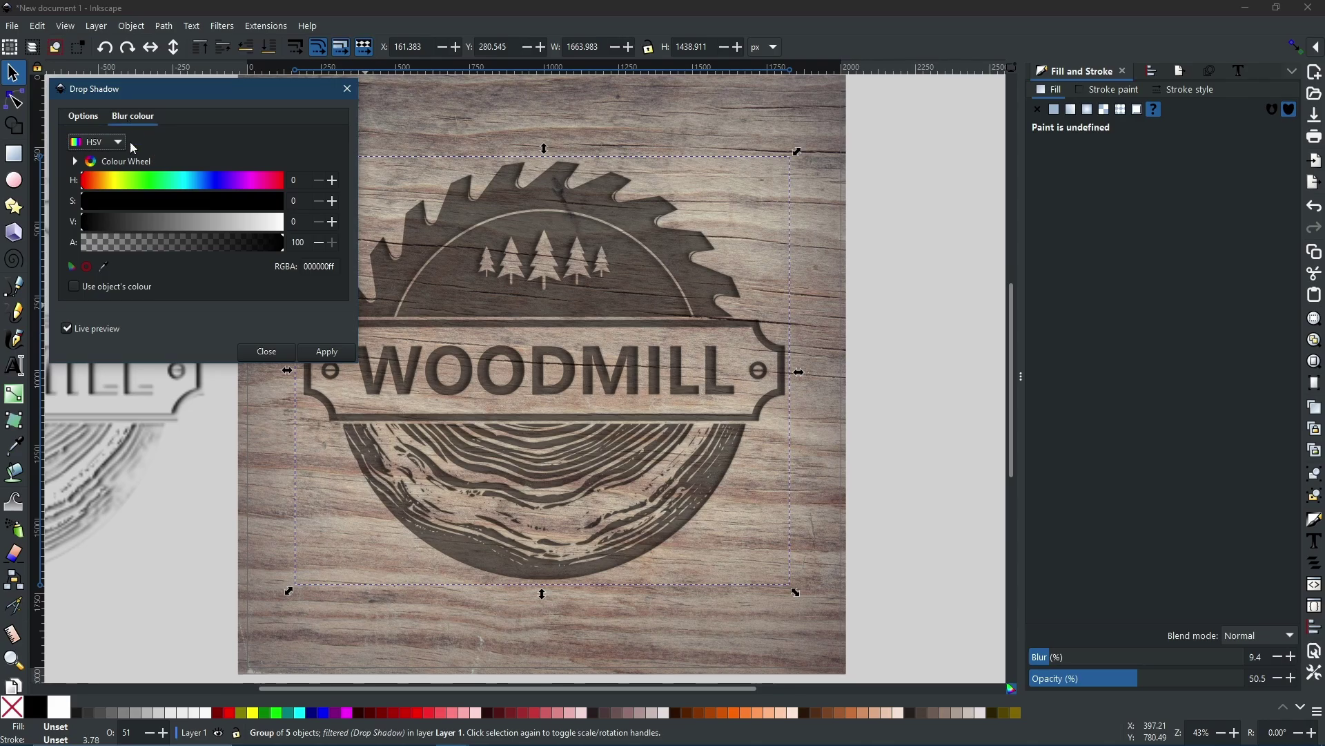
left_click_drag(120, 221, 326, 222)
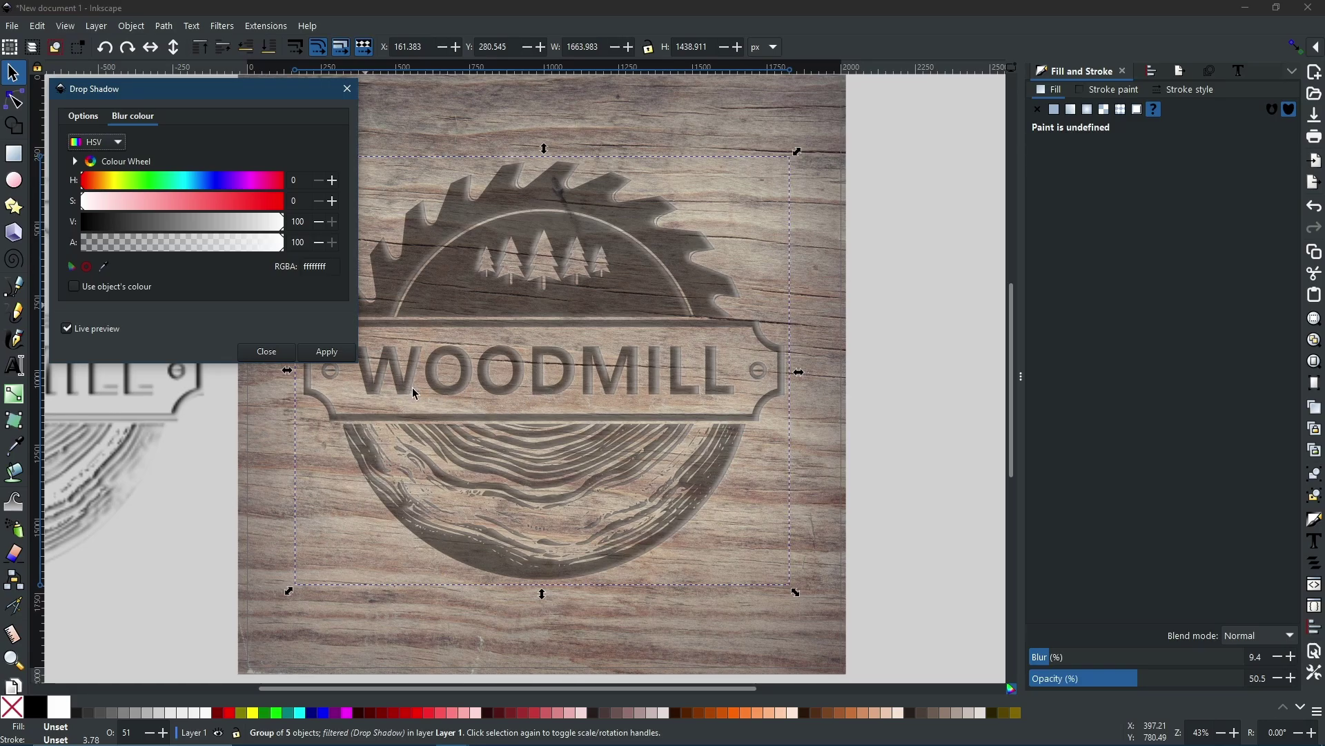
left_click(346, 351)
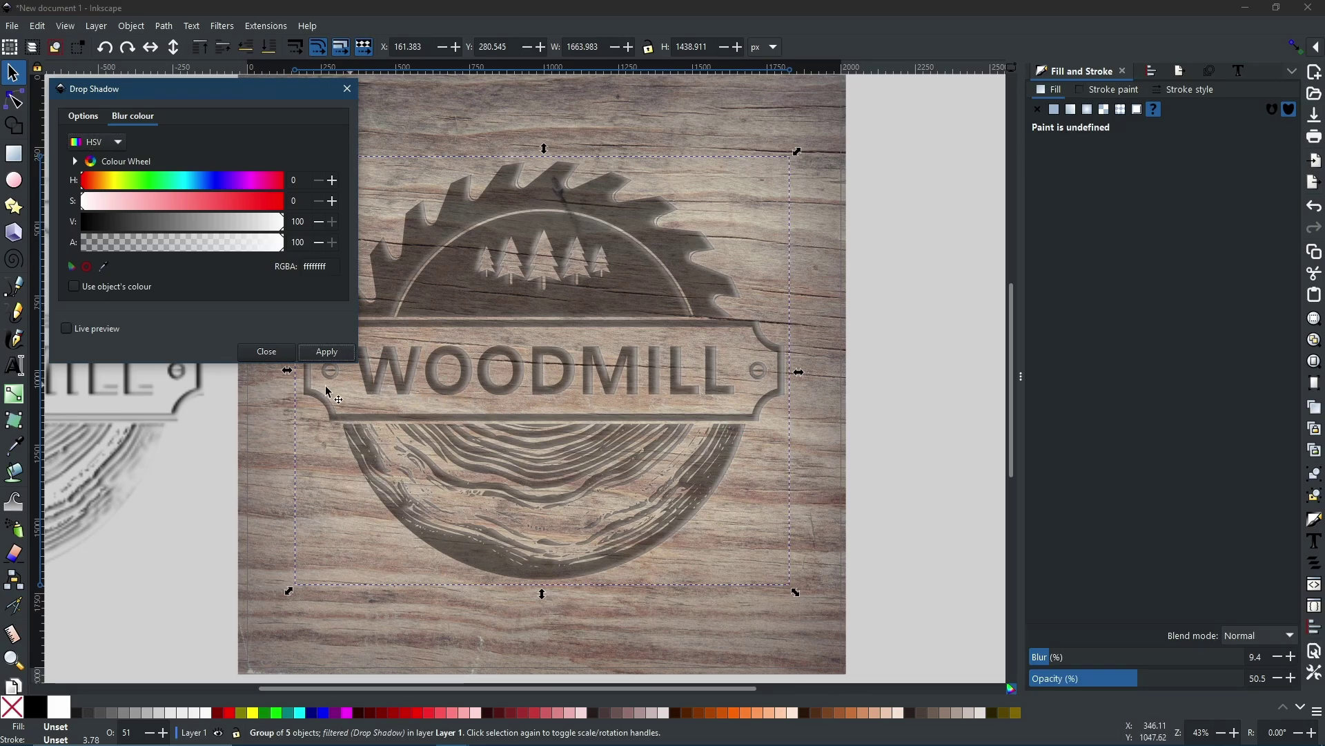
left_click(267, 352)
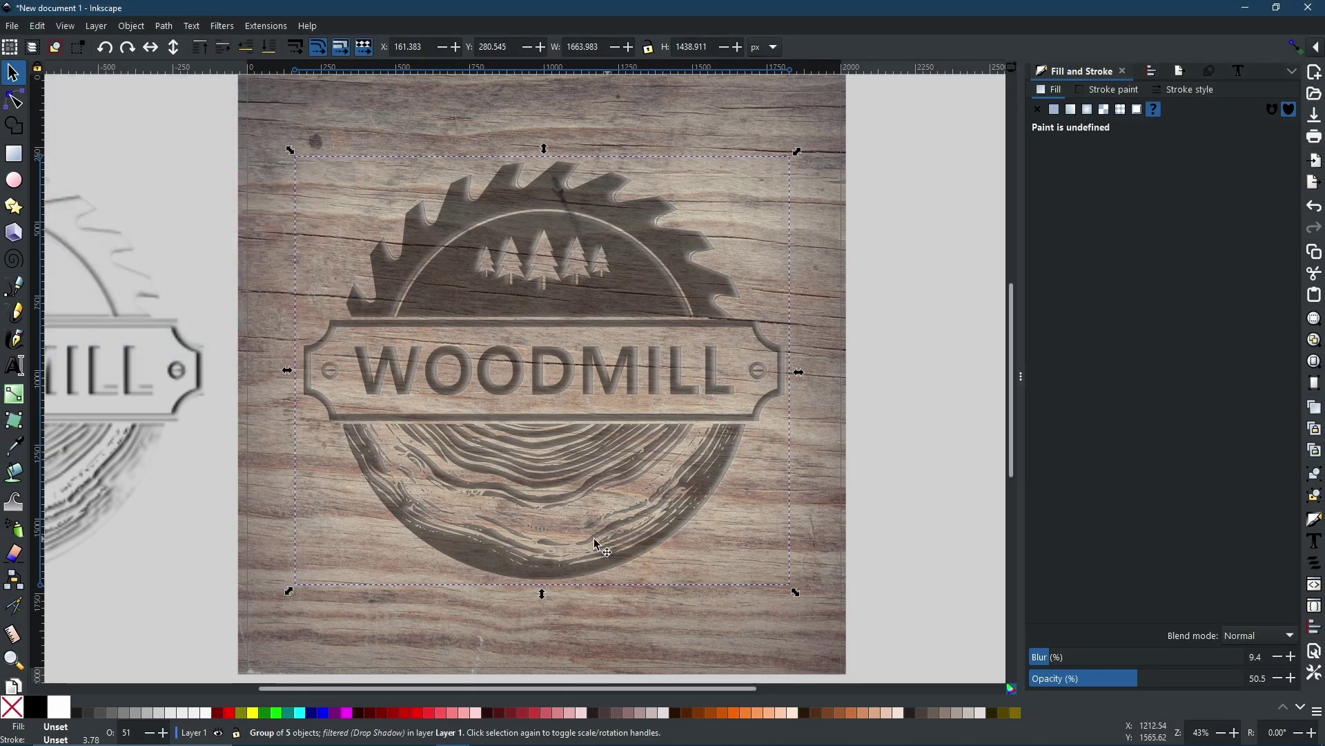
- Place the shadowed copy over the wood logo and fade the plain logo group beneath to about 28% opacity
left_click(159, 320)
left_click_drag(94, 317, 676, 330)
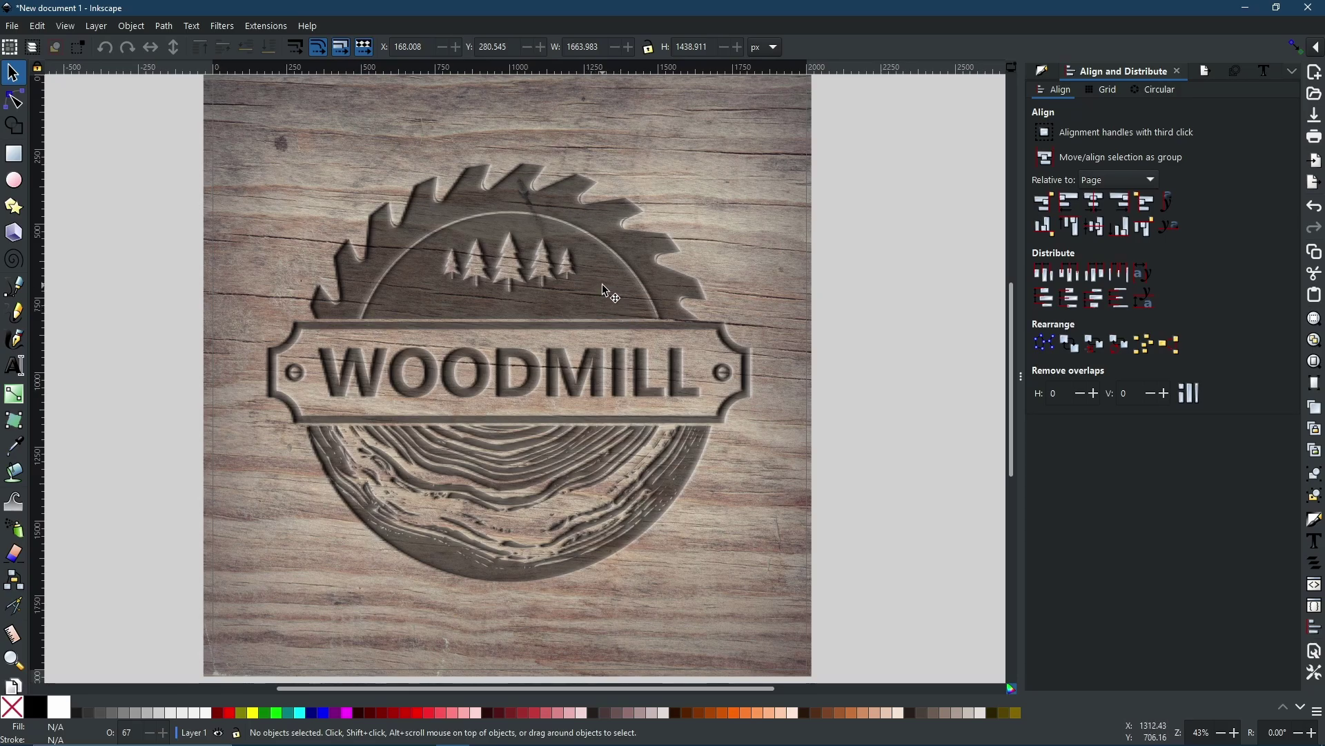
left_click(602, 285)
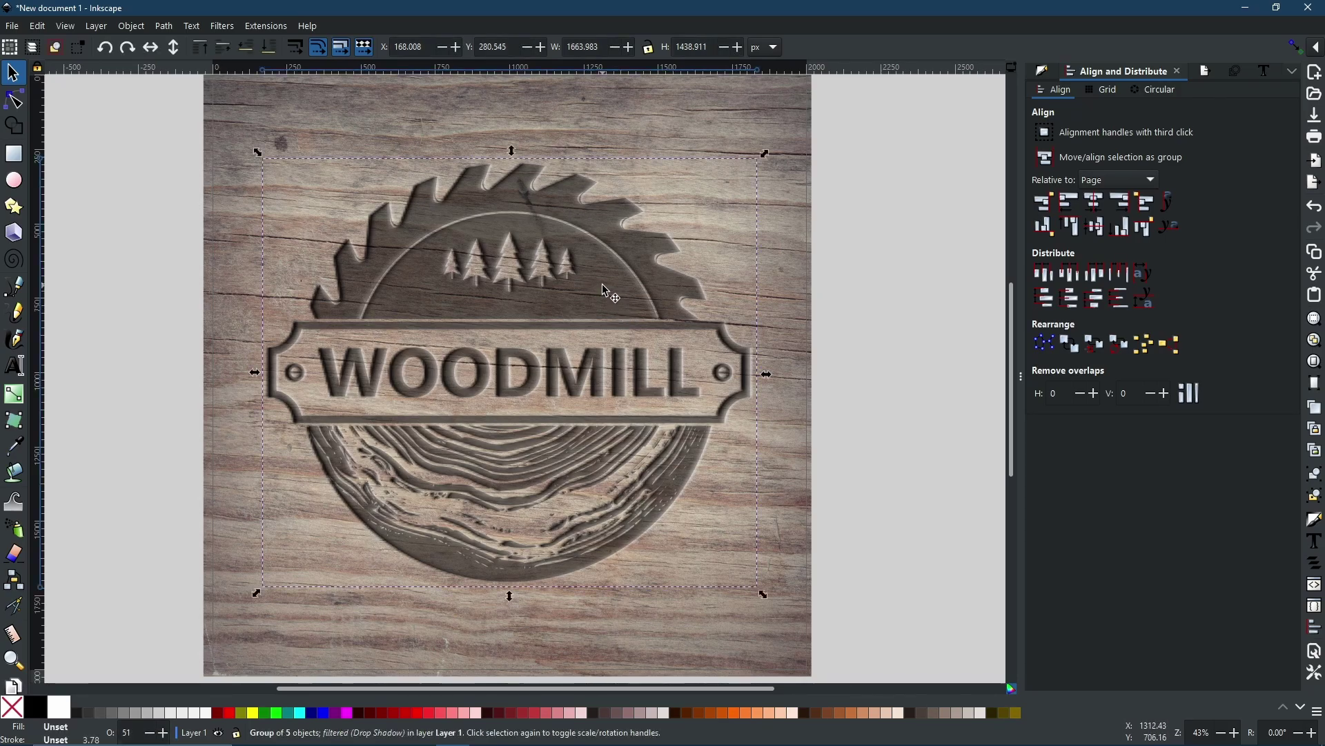
left_click(602, 284, "alt")
left_click(1045, 73)
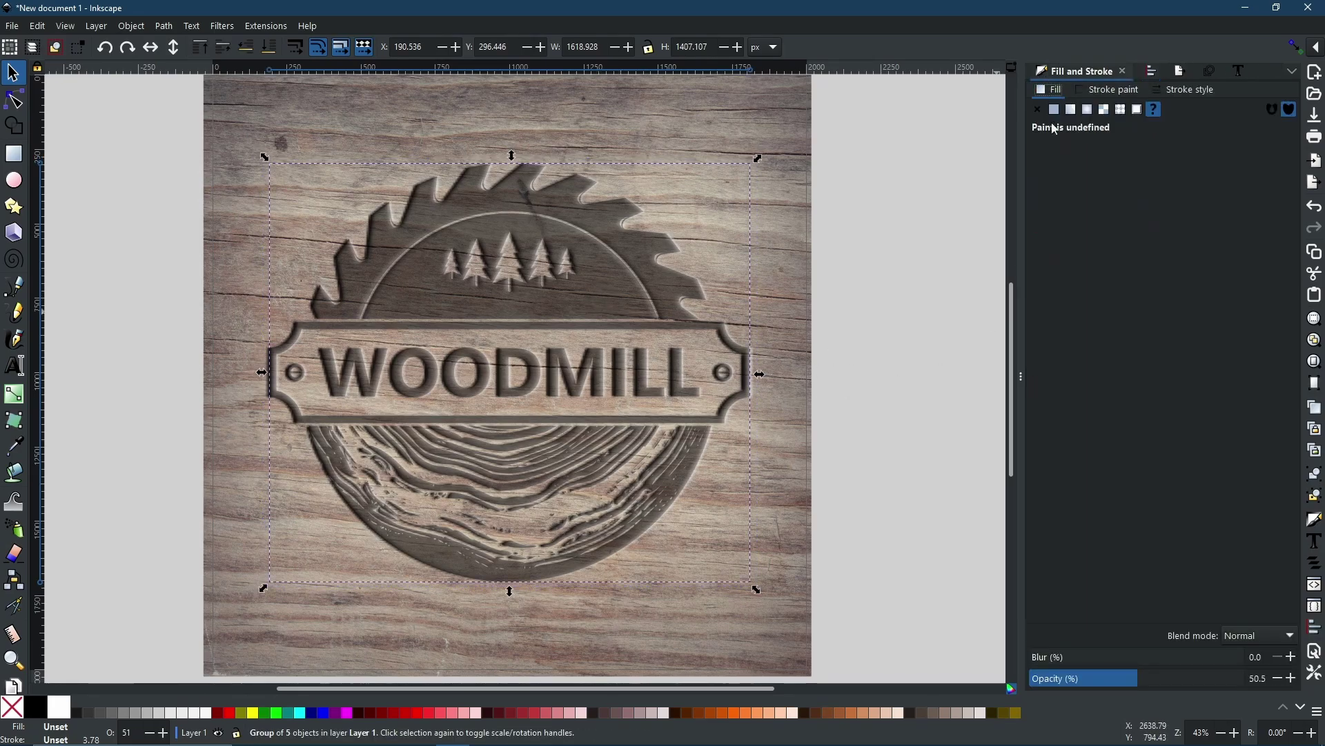
left_click_drag(1137, 679, 1088, 677)
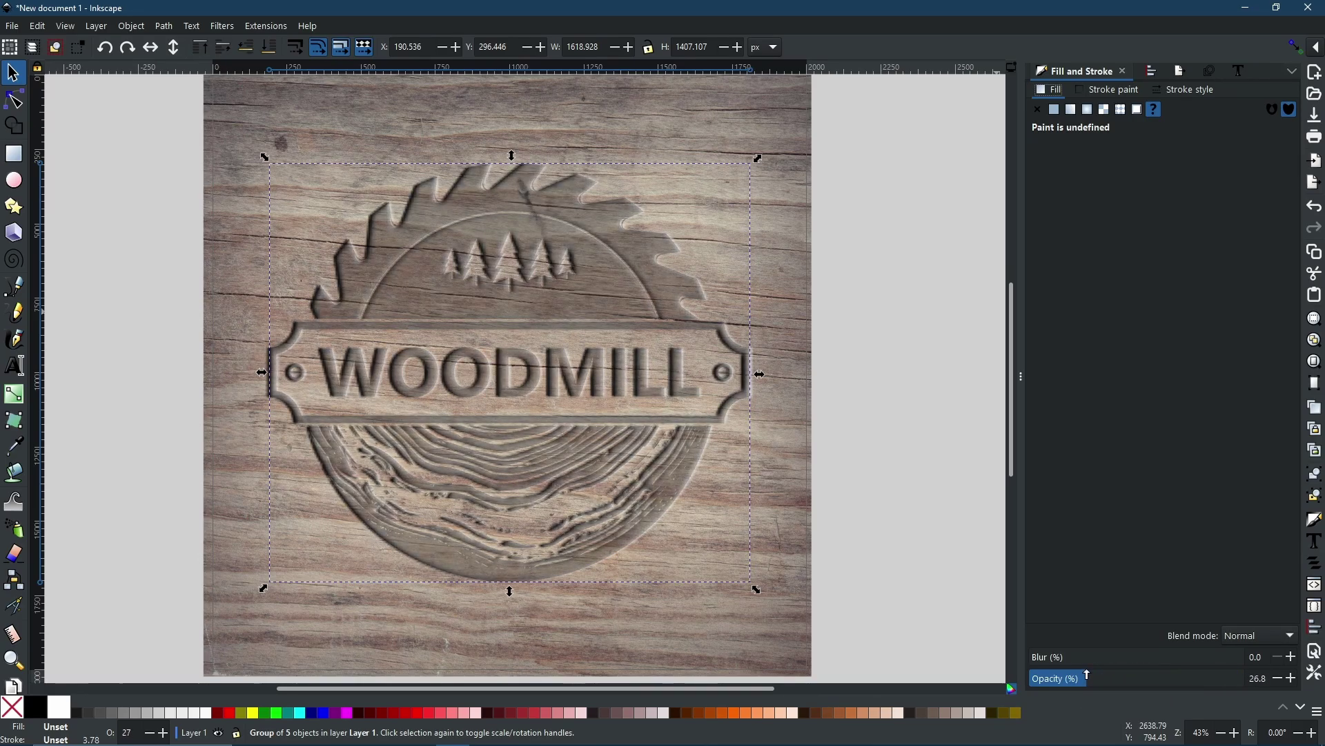
left_click(899, 330)
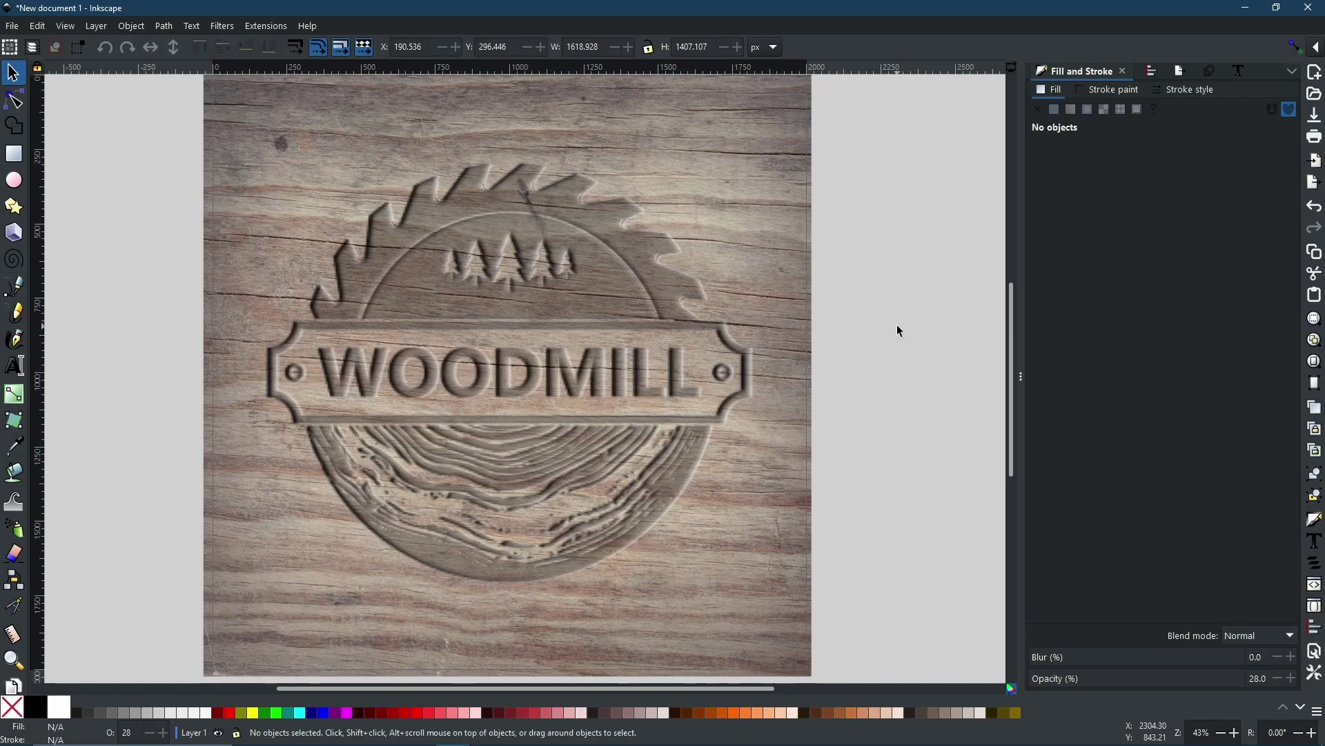